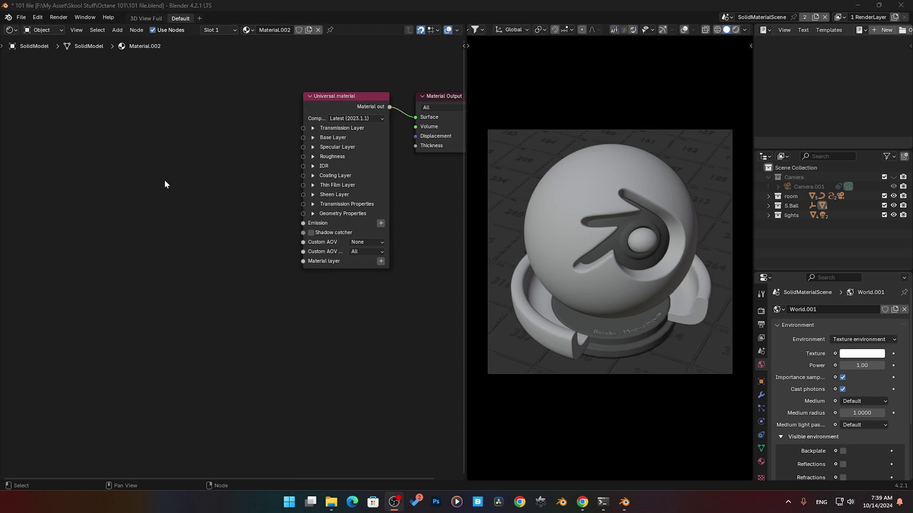
# Step: Add an empty RGB image texture node beside the Universal material node
pyautogui.hotkey('shift', 'a')
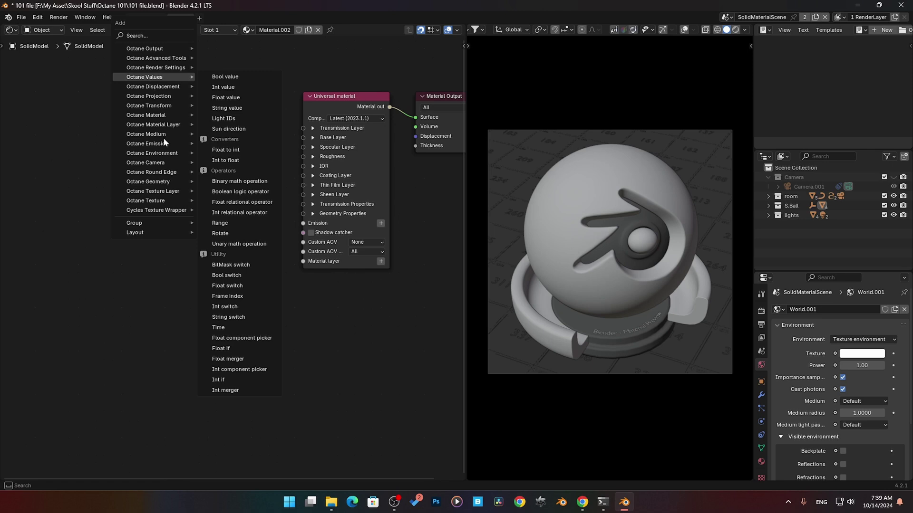
pyautogui.moveTo(166, 201)
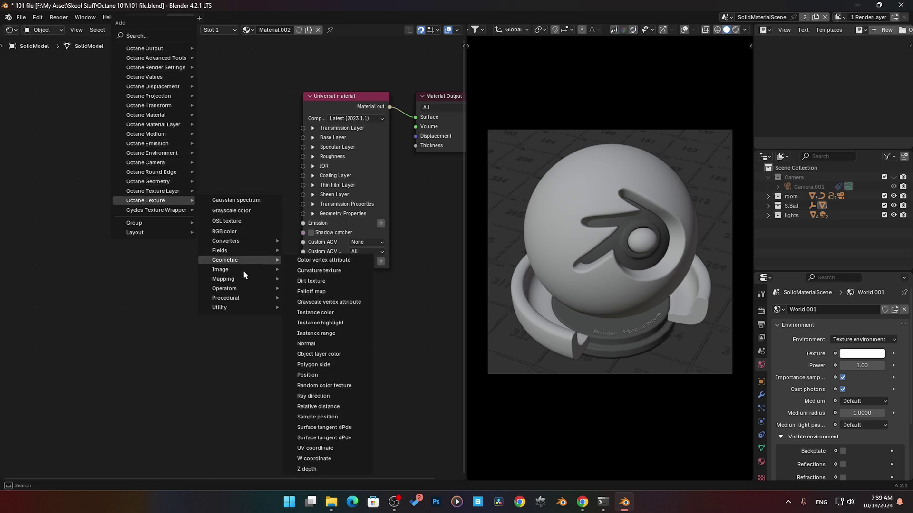
pyautogui.moveTo(236, 271)
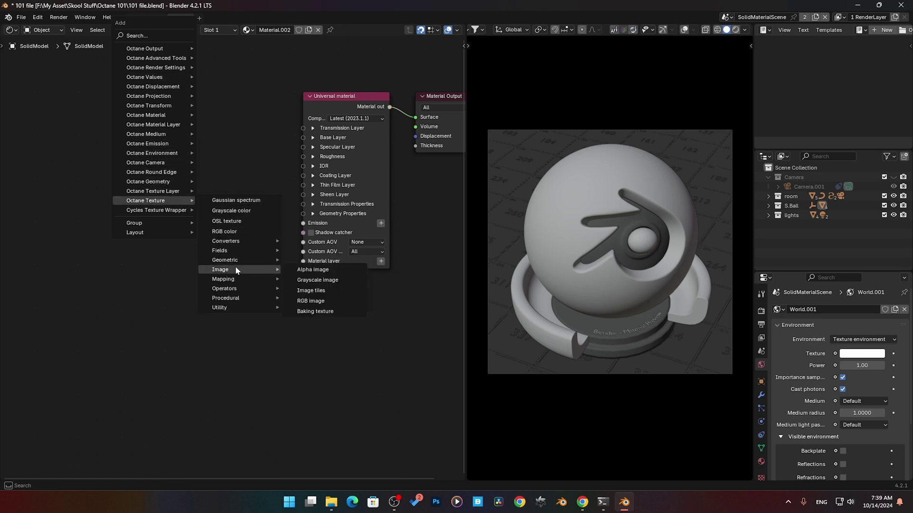
pyautogui.click(322, 301)
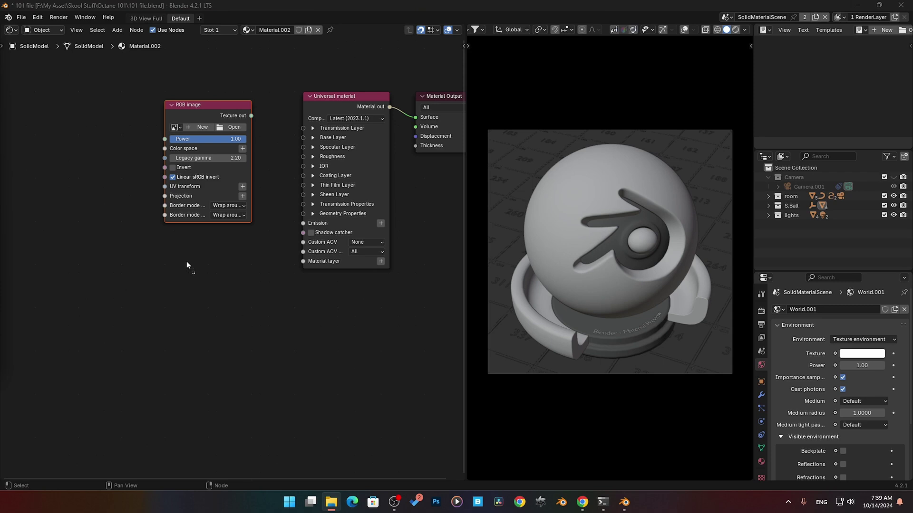
# Step: Bring uv grid.png into the node editor as an RGB image node replacing the empty one, and widen it beside the Universal material
pyautogui.moveTo(178, 258); pyautogui.dragTo(179, 256)
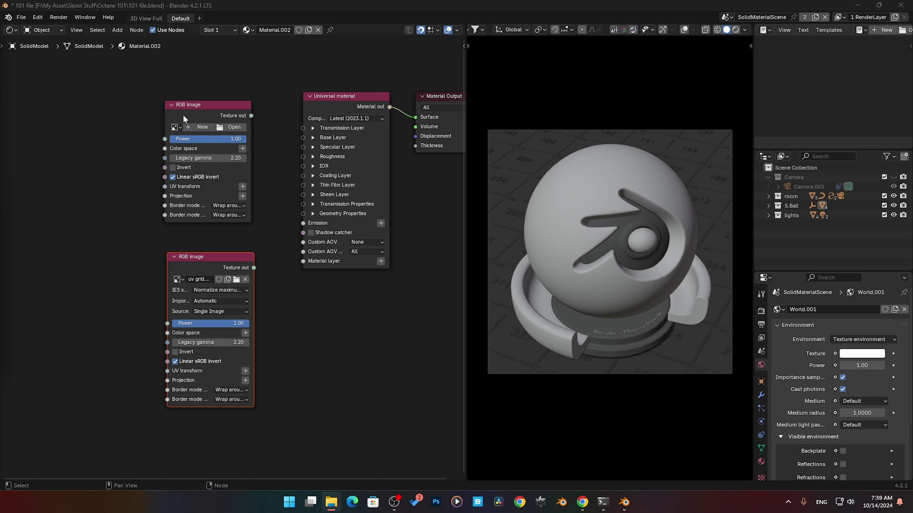
pyautogui.press('g')
pyautogui.click(196, 117)
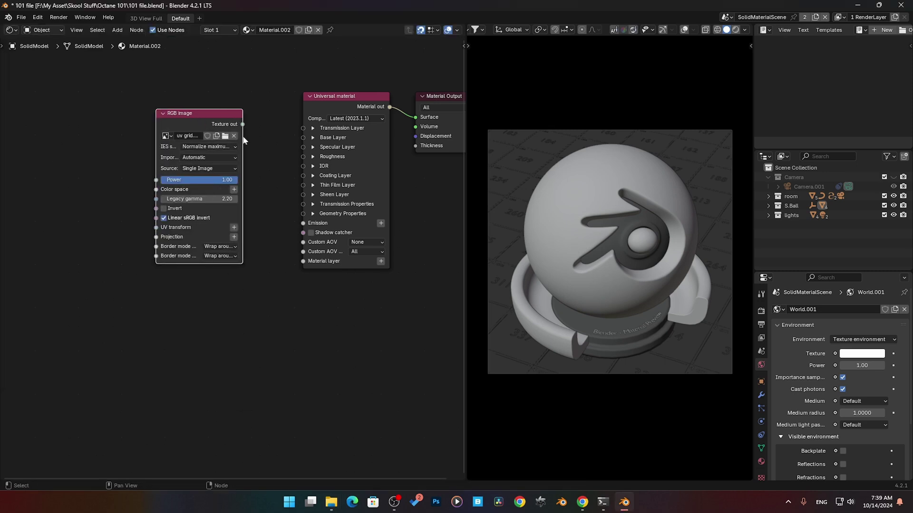
pyautogui.moveTo(240, 136); pyautogui.dragTo(286, 136)
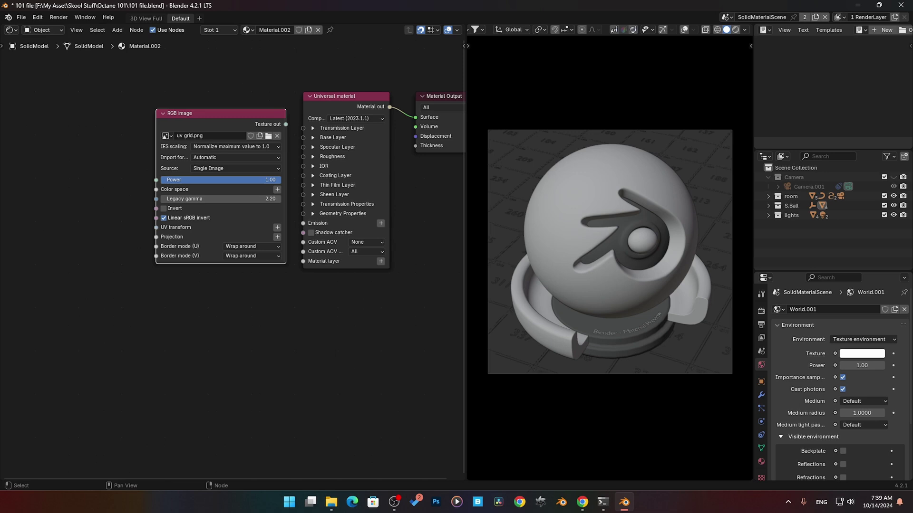
pyautogui.hotkey('alt', 'Tab')
pyautogui.moveTo(158, 157); pyautogui.dragTo(133, 157)
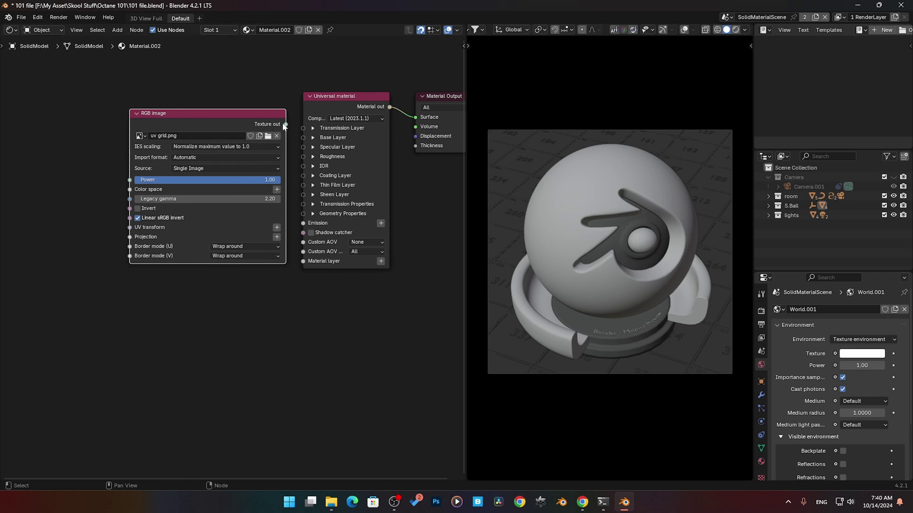
# Step: Connect the uv grid.png texture to the Universal material's Albedo and switch the viewport to rendered shading
pyautogui.keyDown('alt'); pyautogui.moveTo(257, 120); pyautogui.dragTo(335, 155, button='right'); pyautogui.keyUp('alt')
pyautogui.click(288, 75)
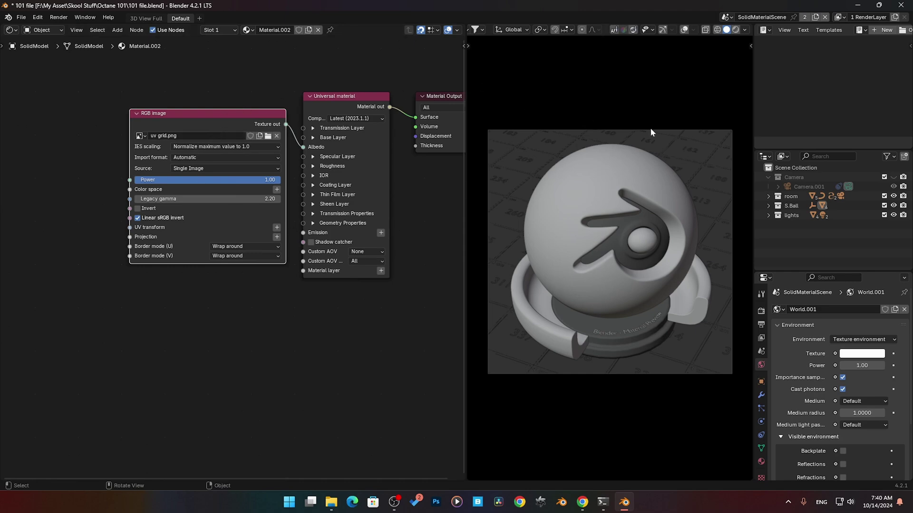
pyautogui.click(735, 30)
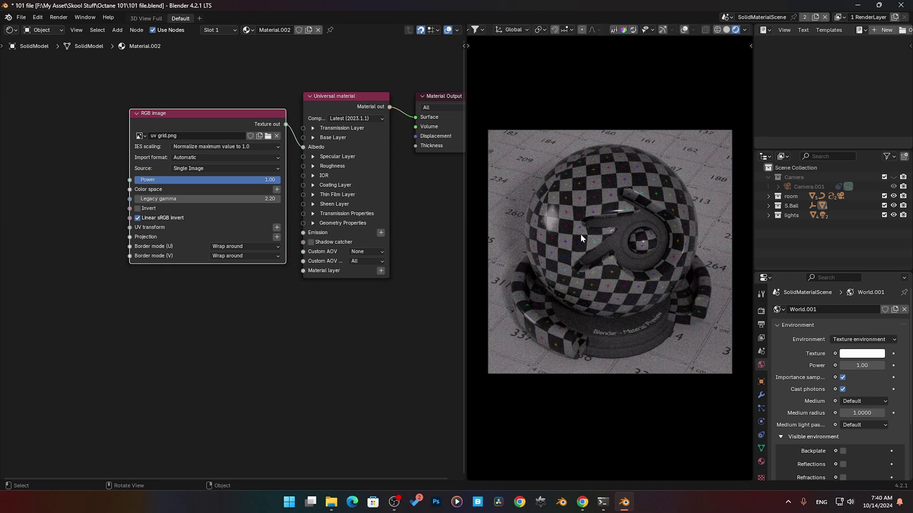
# Step: Try the IES scaling options Normalize using lamp luminance and Absolute photometric, and return to Normalize maximum value to 1.0
pyautogui.scroll(3, 124, 136)
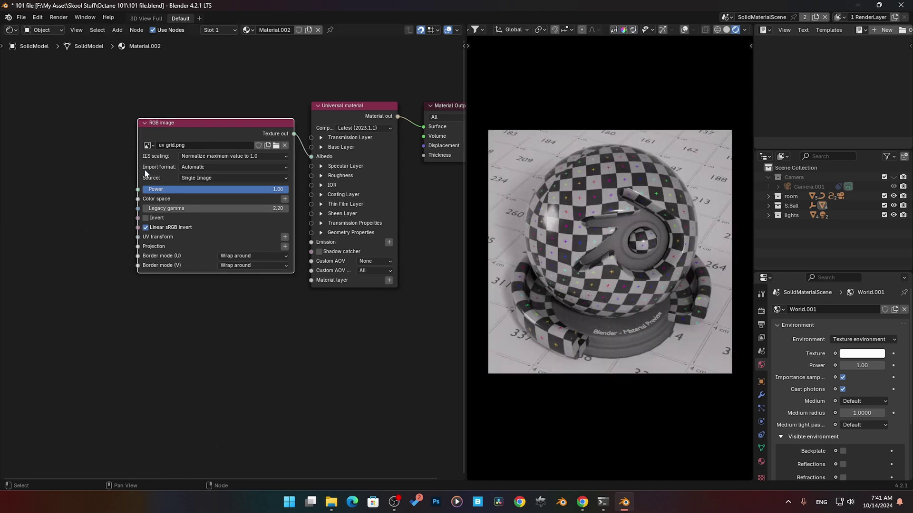
pyautogui.moveTo(124, 135); pyautogui.dragTo(160, 194, button='middle')
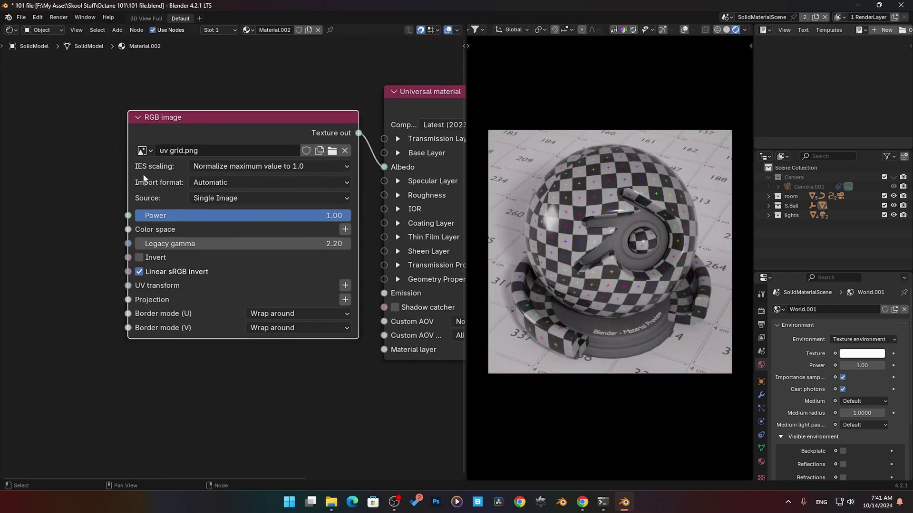
pyautogui.click(270, 167)
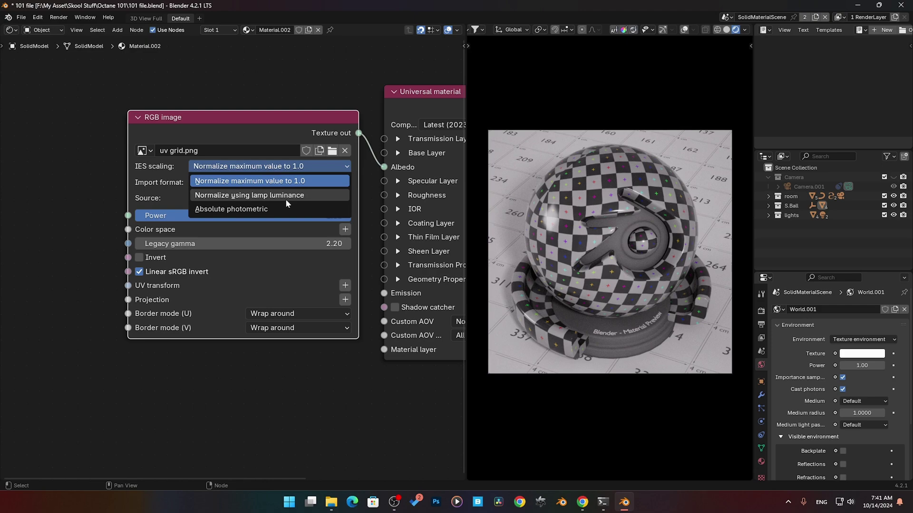
pyautogui.click(285, 199)
pyautogui.click(284, 167)
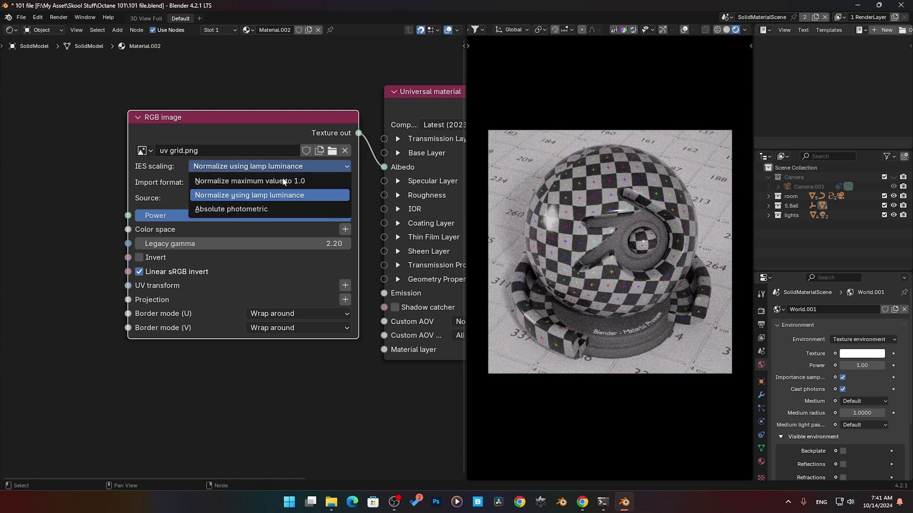
pyautogui.click(269, 209)
pyautogui.click(263, 166)
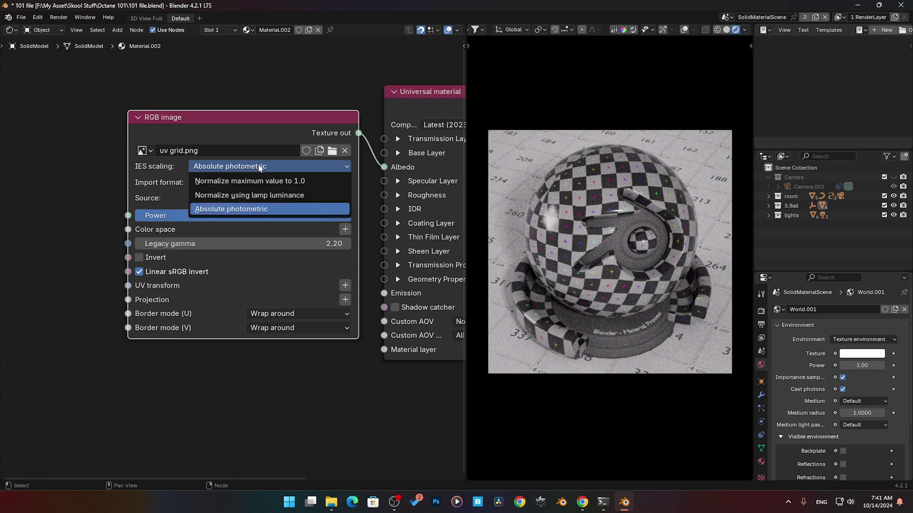
pyautogui.click(261, 182)
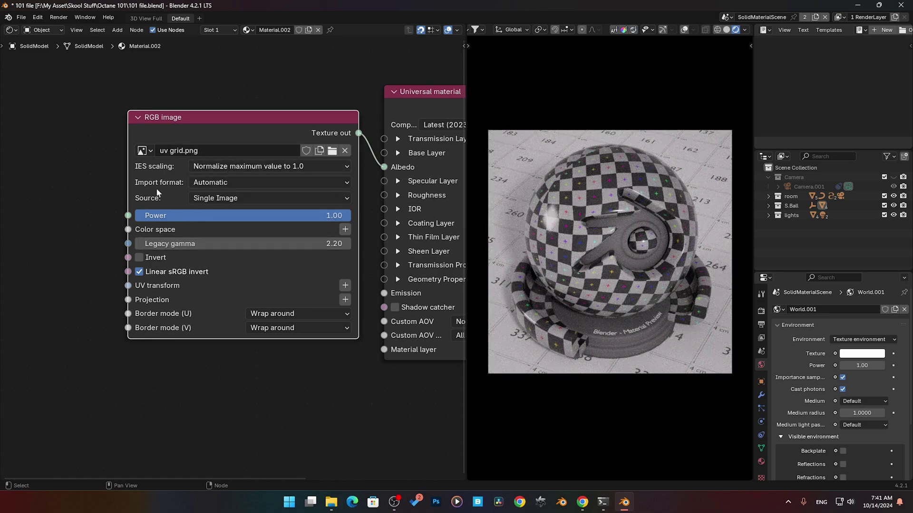
# Step: Review the RGB image node's import format and source options, keeping Single Image as the source
pyautogui.click(200, 184)
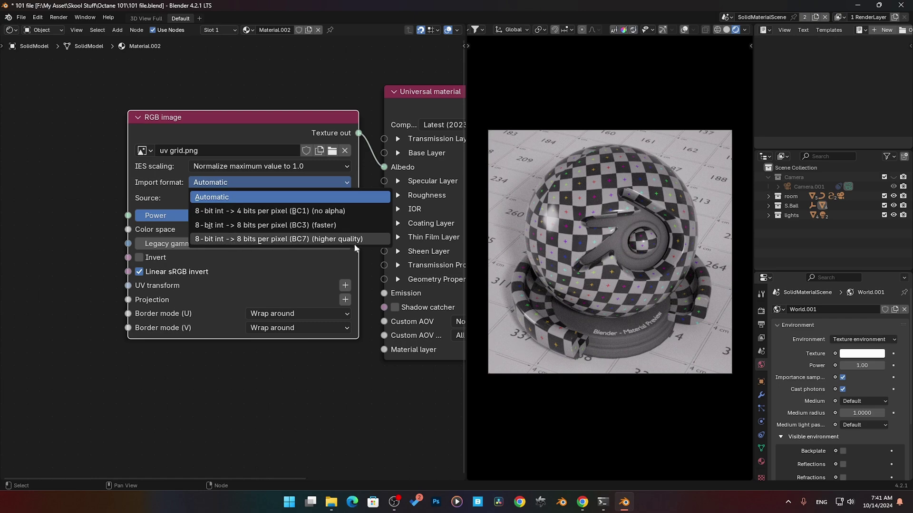
pyautogui.click(218, 189)
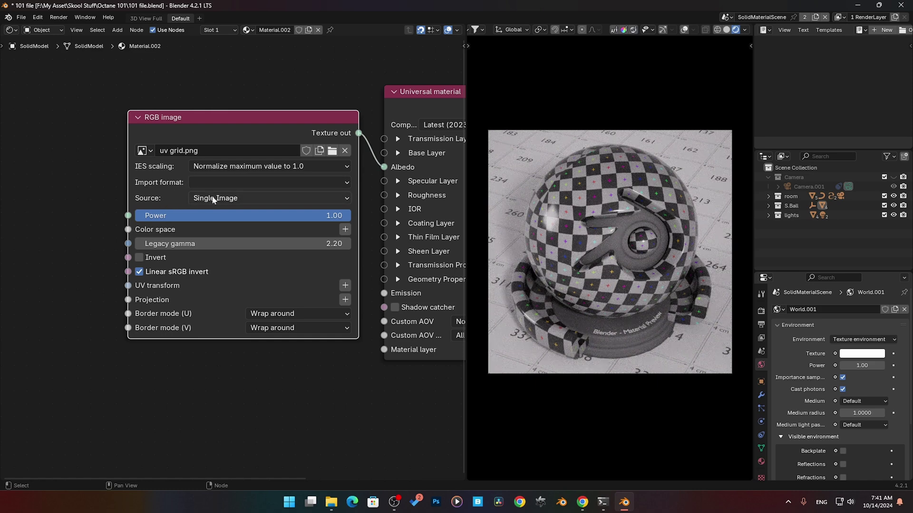
pyautogui.click(224, 199)
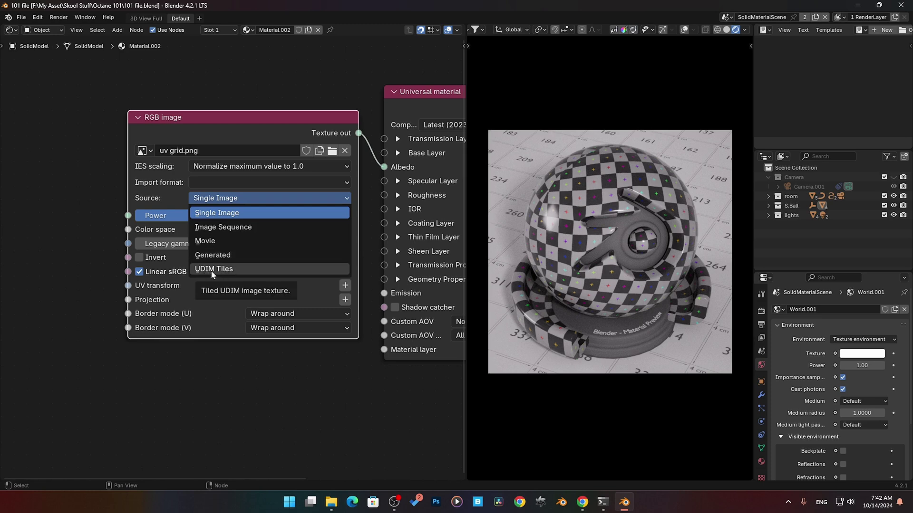
pyautogui.click(219, 213)
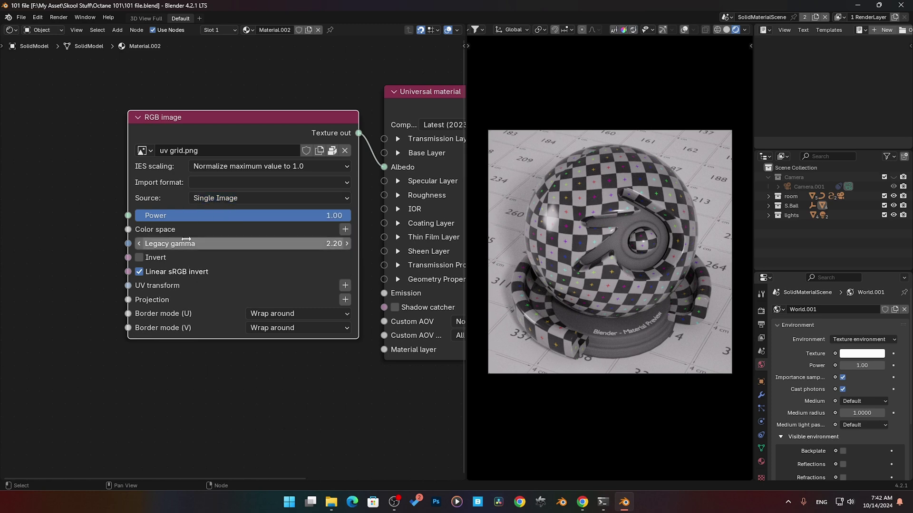
pyautogui.moveTo(341, 221)
pyautogui.mouseDown()
pyautogui.moveTo(135, 216)
pyautogui.moveTo(350, 217)
pyautogui.mouseUp()
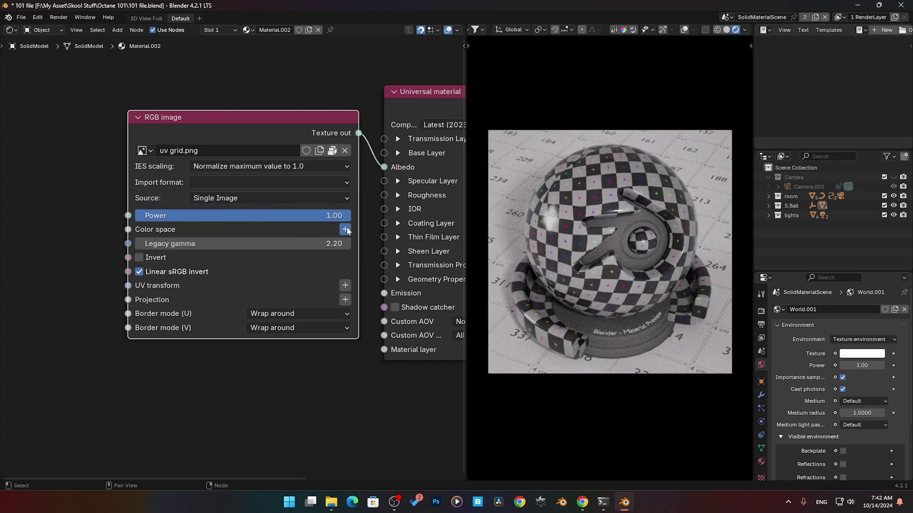
# Step: Try an OCIO color space node set to ACEScg on the RGB image's color space input, and delete it
pyautogui.click(345, 229)
pyautogui.moveTo(42, 288); pyautogui.dragTo(101, 287, button='middle')
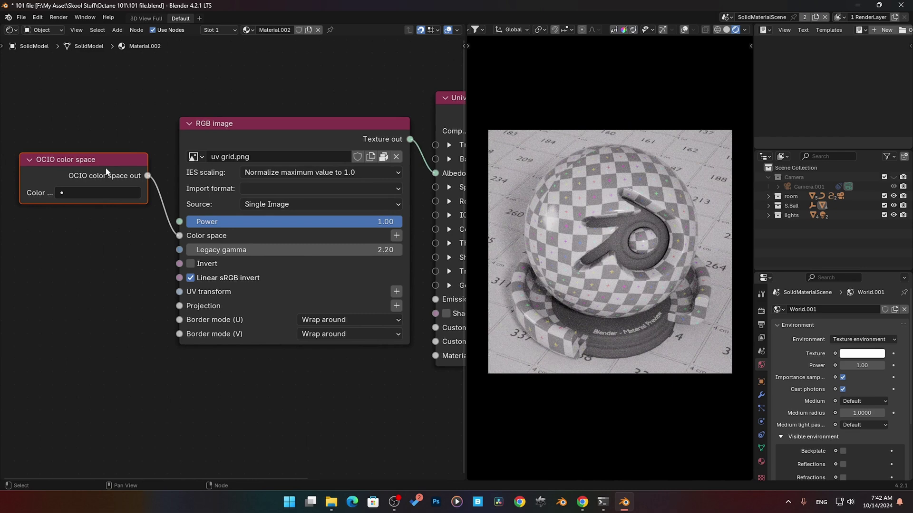
pyautogui.click(101, 209)
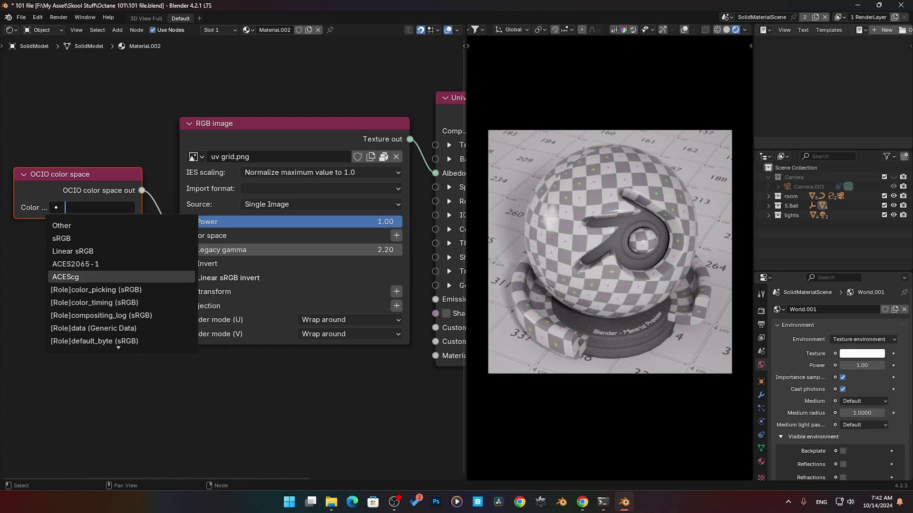
pyautogui.click(99, 276)
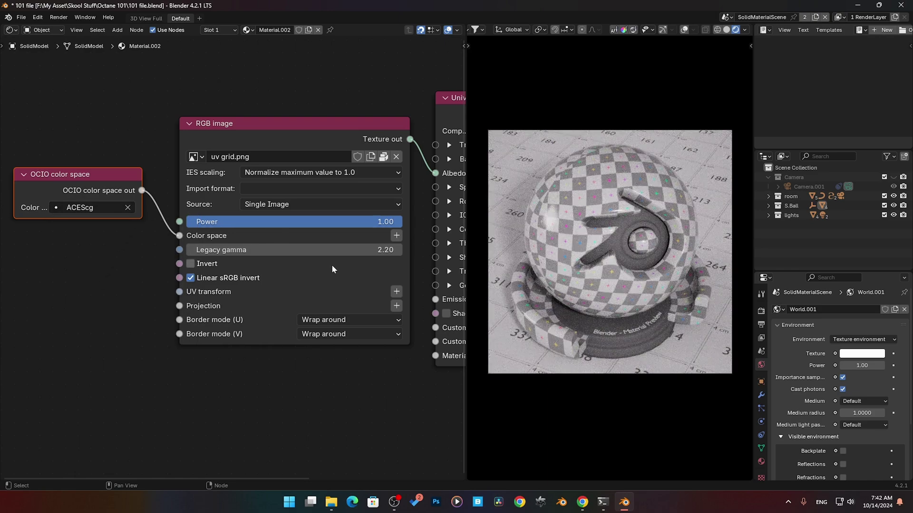
pyautogui.press('x')
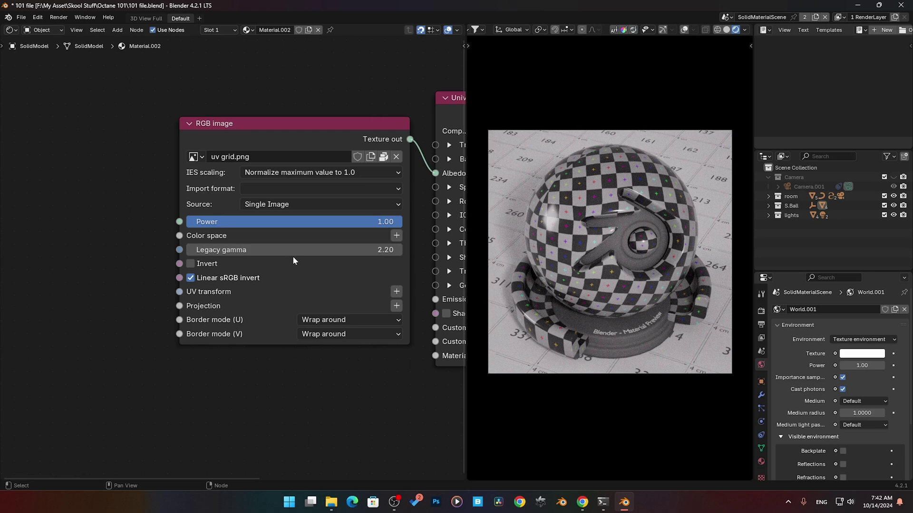
# Step: Compare the RGB image's legacy gamma at 1 and 2.2 twice, finishing at 2.2
pyautogui.click(287, 126)
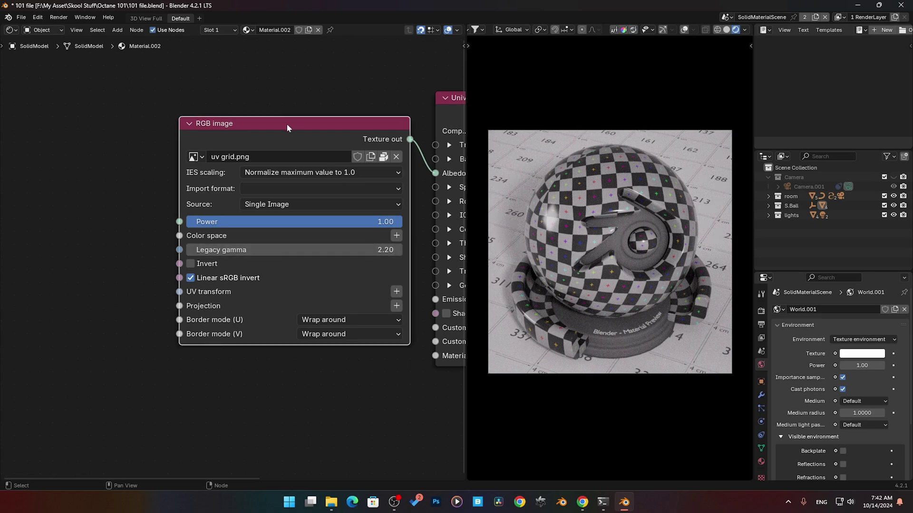
pyautogui.click(371, 251)
pyautogui.write('1')
pyautogui.press('Return')
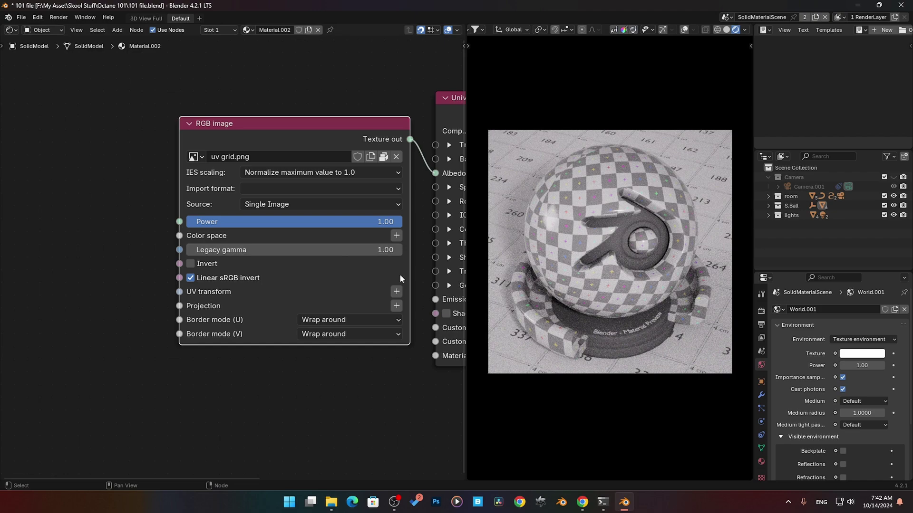
pyautogui.click(323, 251)
pyautogui.write('2.2')
pyautogui.press('Return')
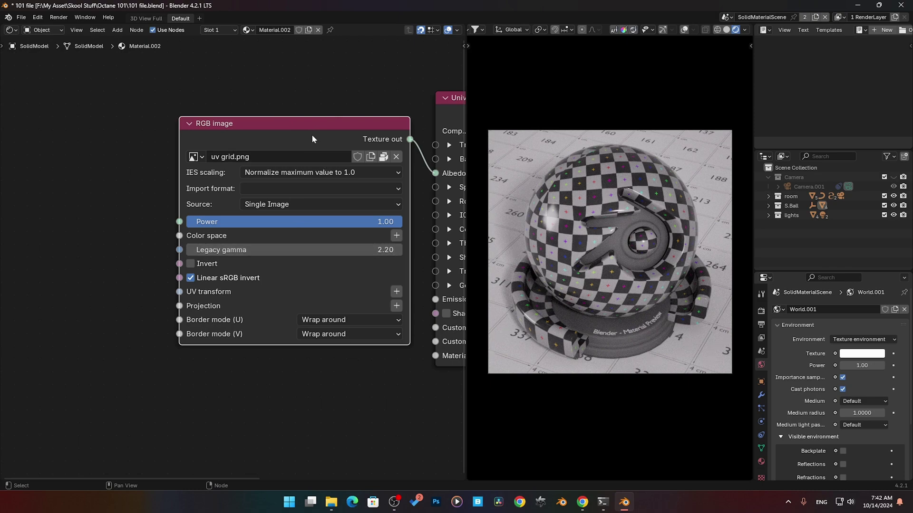
pyautogui.click(333, 250)
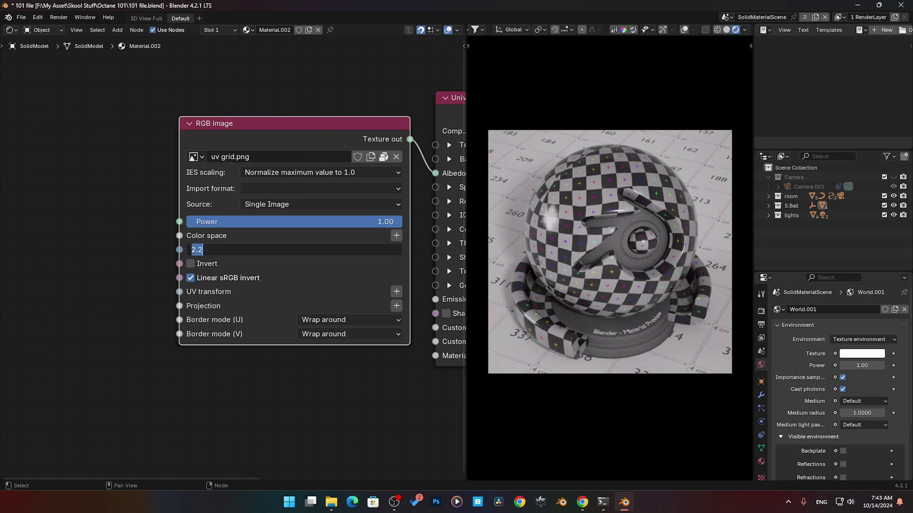
pyautogui.write('1')
pyautogui.press('Return')
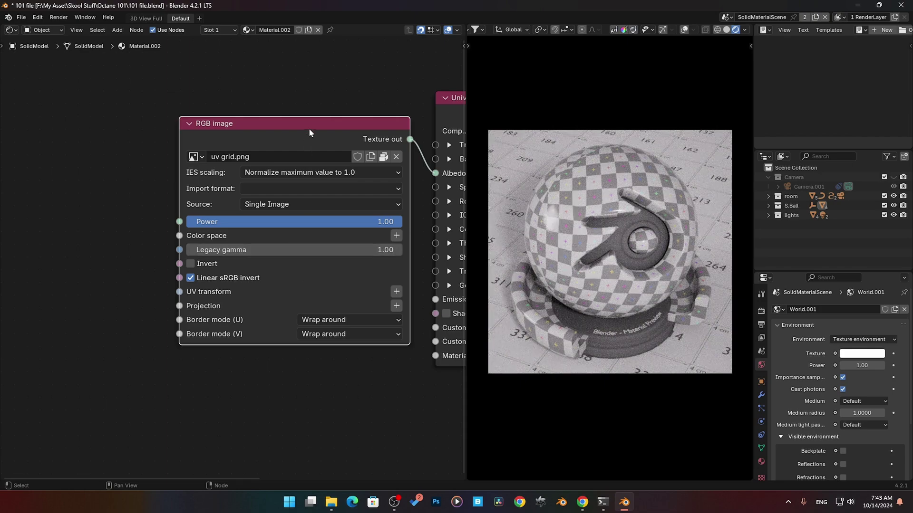
pyautogui.click(331, 249)
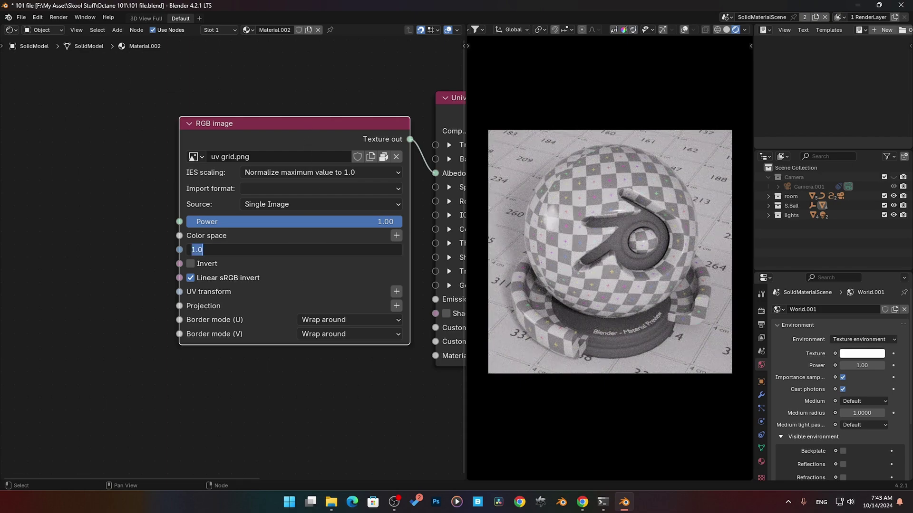
pyautogui.write('2.2')
pyautogui.press('Return')
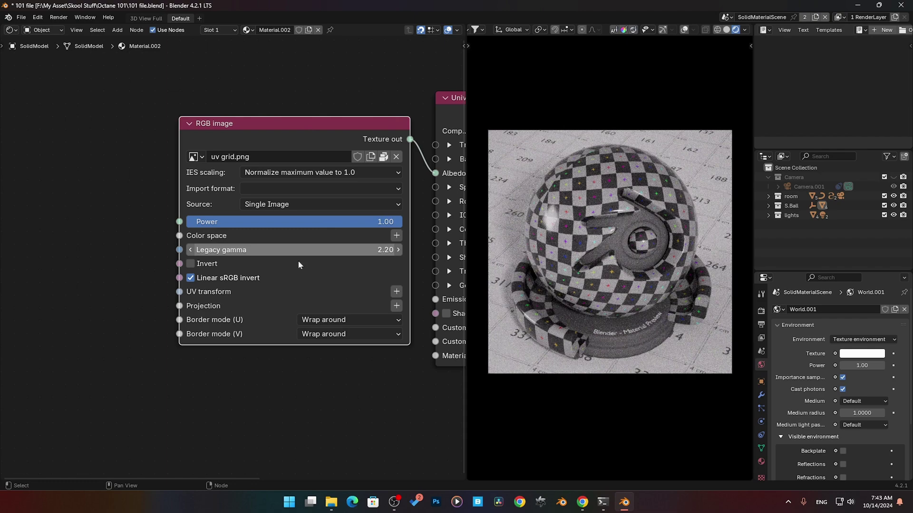
# Step: Try Invert on the RGB image and switch it back off, and disable Linear sRGB invert
pyautogui.click(190, 264)
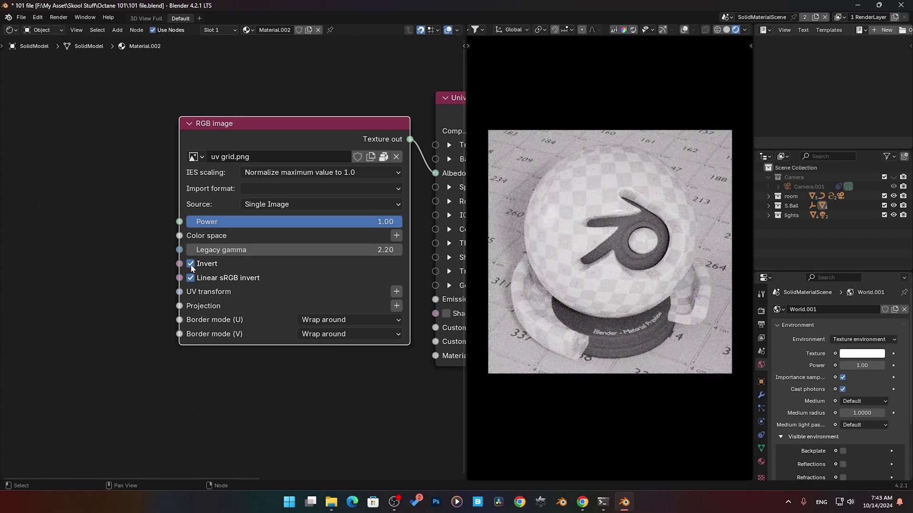
pyautogui.click(191, 264)
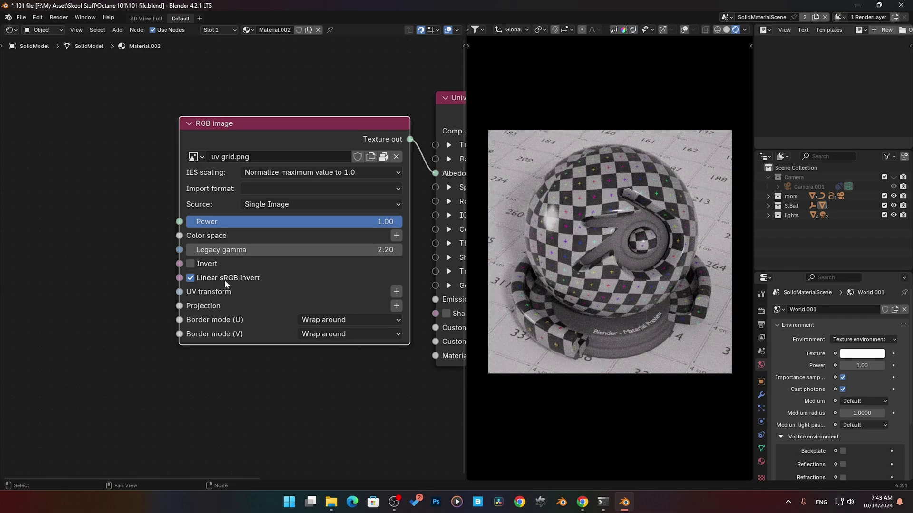
pyautogui.click(191, 278)
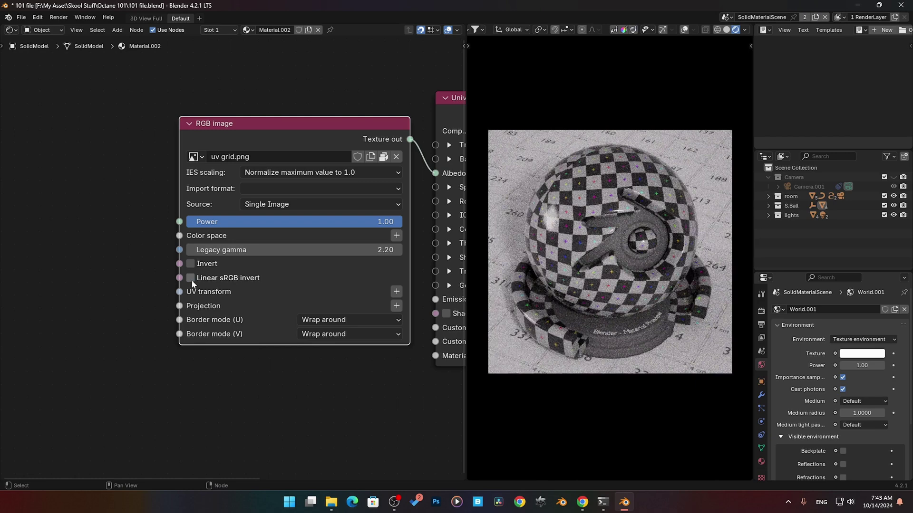
# Step: Enable Linear sRGB invert on the RGB image, and attach a 3D transformation node to its UV transform input
pyautogui.click(190, 278)
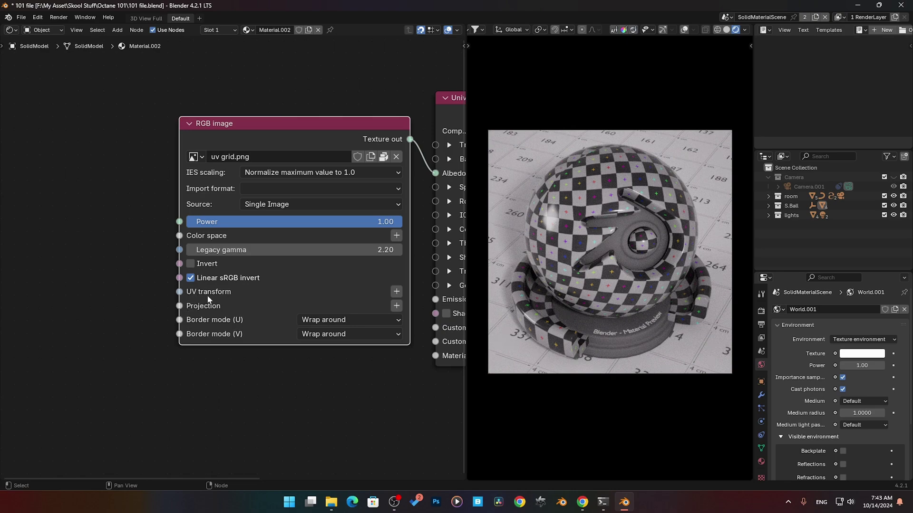
pyautogui.click(396, 292)
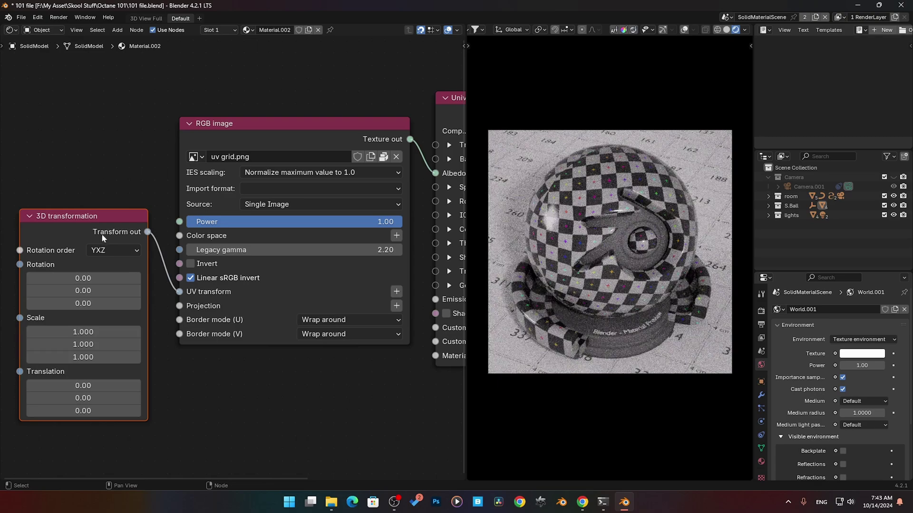
pyautogui.click(93, 127)
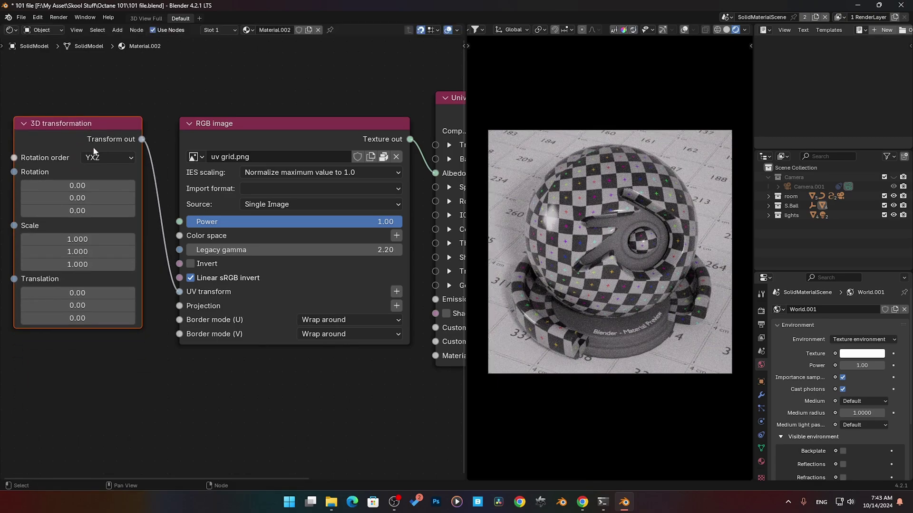
# Step: Try several rotation values on the 3D transformation node, and reset all three rotation axes to 0
pyautogui.click(77, 185)
pyautogui.write('5')
pyautogui.press('Return')
pyautogui.moveTo(77, 186); pyautogui.dragTo(63, 216)
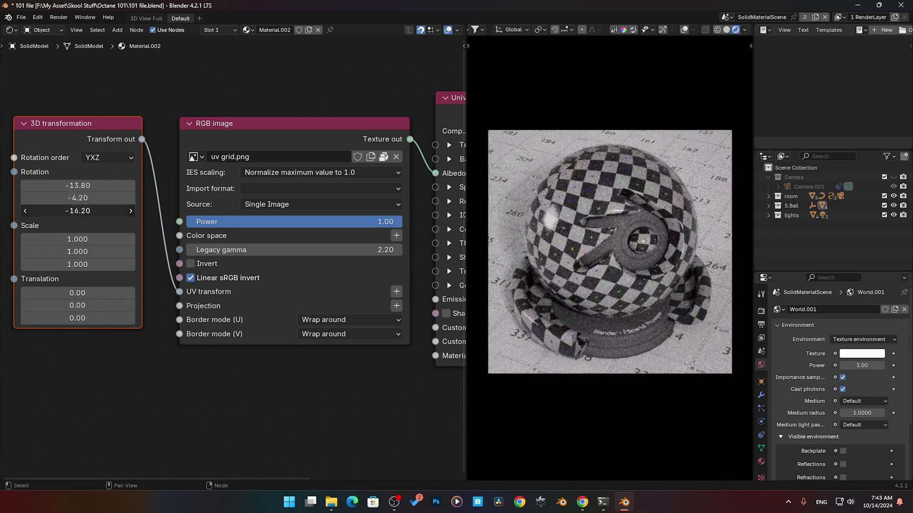
pyautogui.moveTo(78, 185); pyautogui.dragTo(77, 211)
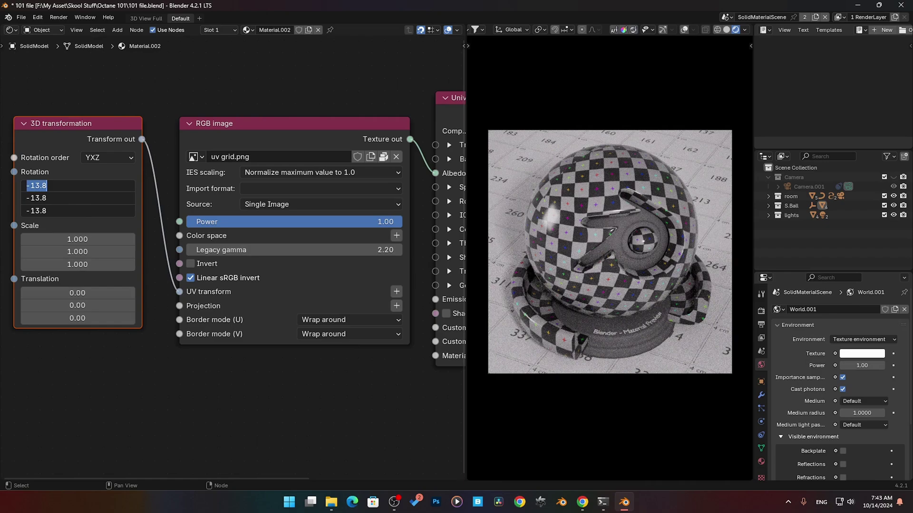
pyautogui.write('0')
pyautogui.press('Return')
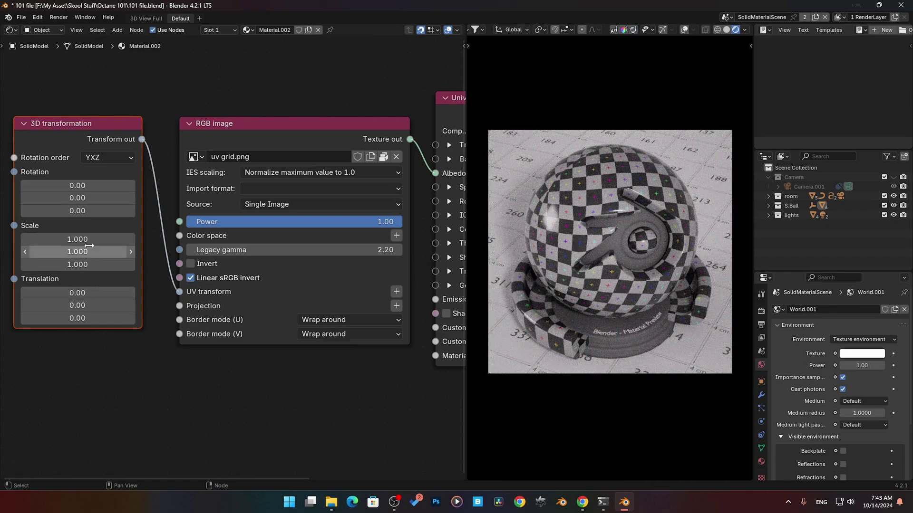
# Step: Try 3D transformation scales of 1.8 on X and 3.55 on Y, and reset all three axes to 1
pyautogui.moveTo(91, 239); pyautogui.dragTo(128, 239)
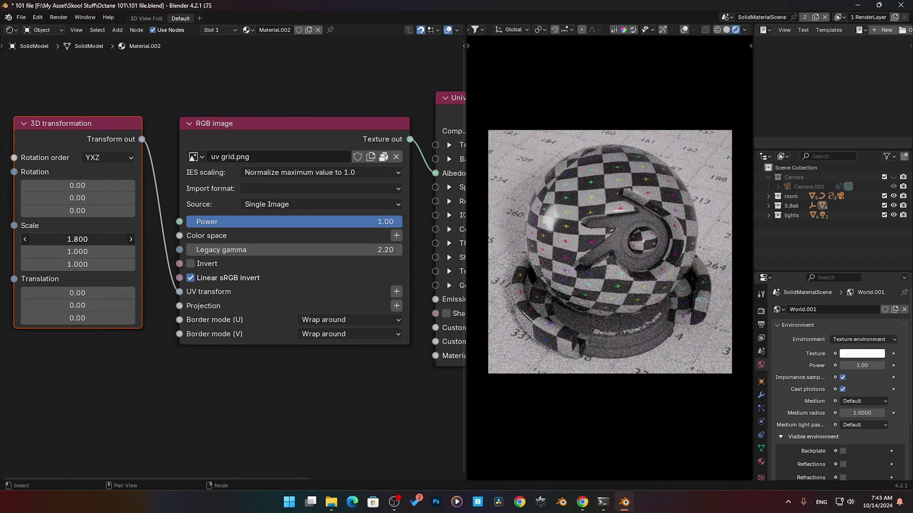
pyautogui.moveTo(67, 251); pyautogui.dragTo(114, 251)
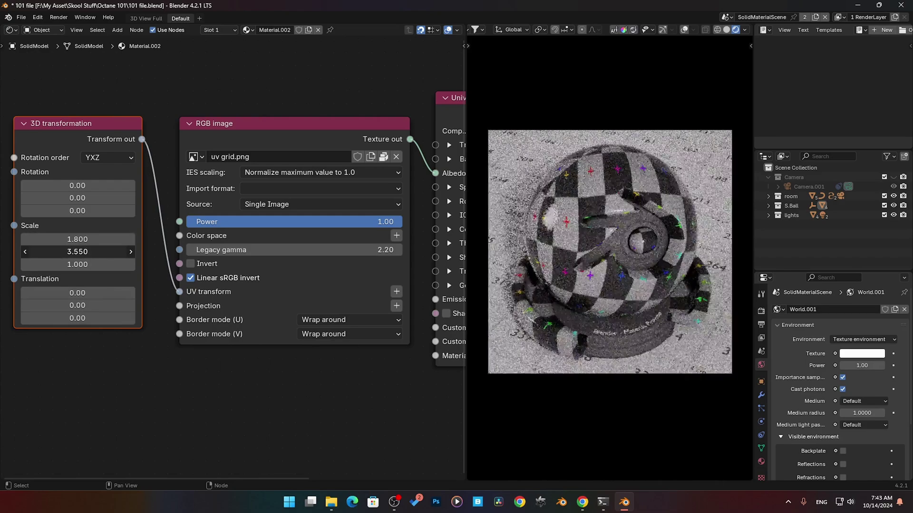
pyautogui.moveTo(65, 266)
pyautogui.mouseDown()
pyautogui.moveTo(38, 267)
pyautogui.moveTo(76, 264)
pyautogui.mouseUp()
pyautogui.write('1')
pyautogui.press('Return')
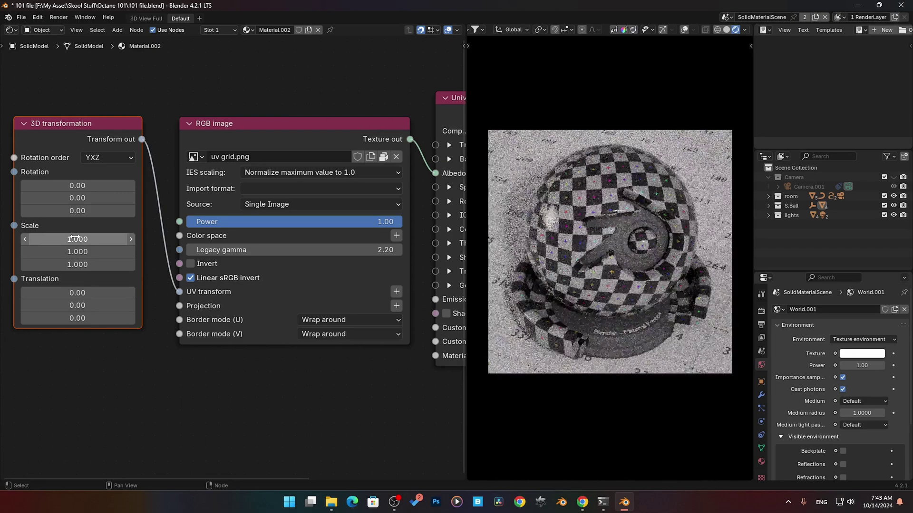
# Step: Try shifting the 3D transformation's translation, set all three axes to 1, and delete the node
pyautogui.moveTo(76, 293); pyautogui.dragTo(95, 293)
pyautogui.moveTo(76, 306); pyautogui.dragTo(62, 305)
pyautogui.moveTo(71, 318); pyautogui.dragTo(107, 318)
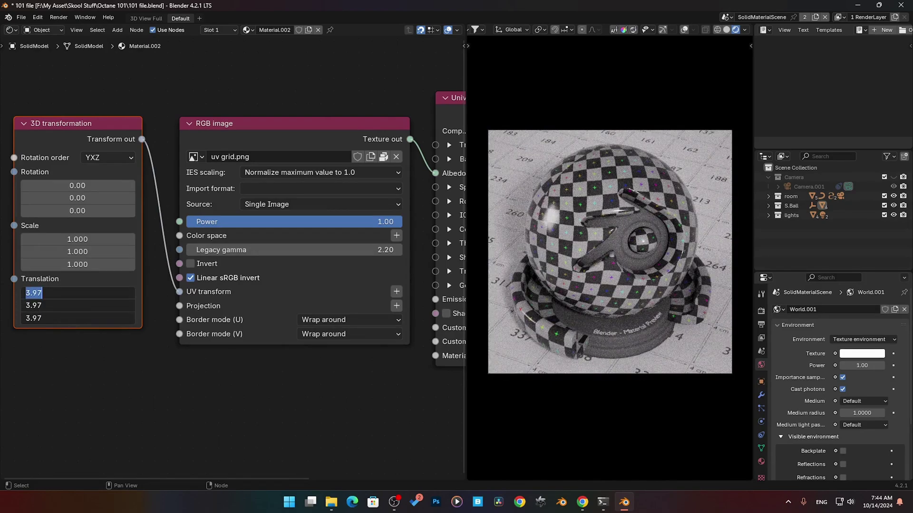
pyautogui.write('1')
pyautogui.press('Return')
pyautogui.click(69, 127)
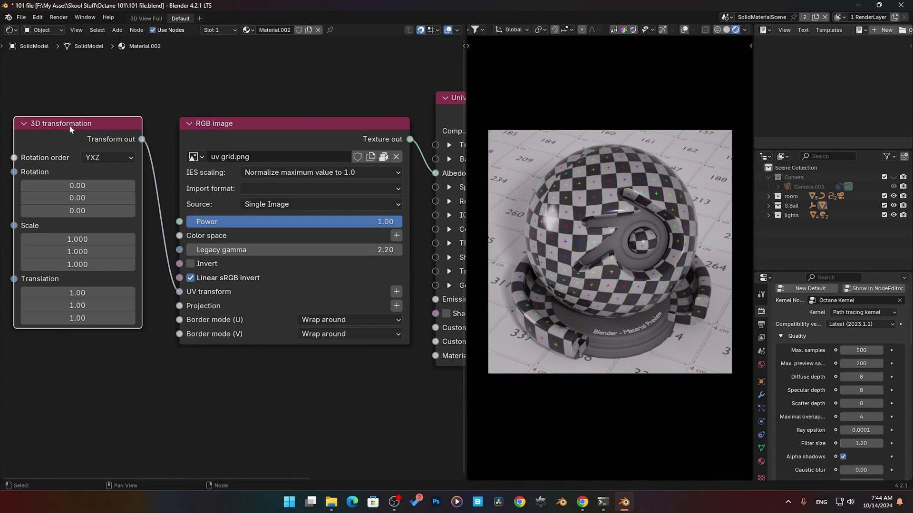
pyautogui.press('Delete')
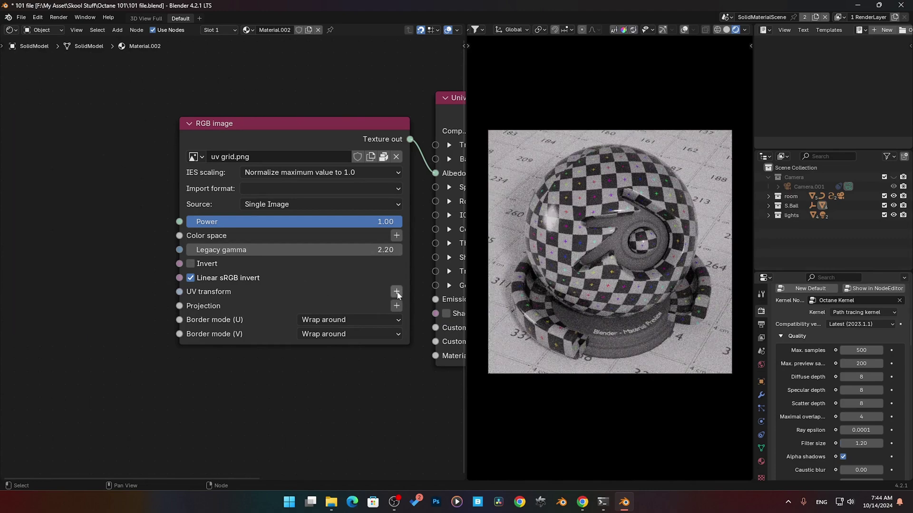
# Step: Attach a fresh 3D transformation node to the RGB image's UV transform input, and delete it
pyautogui.click(395, 292)
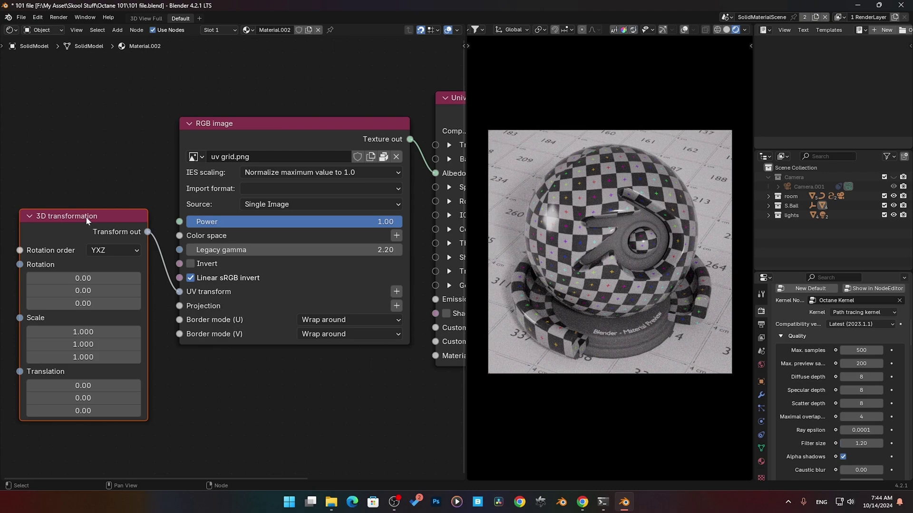
pyautogui.click(85, 220)
pyautogui.press('Delete')
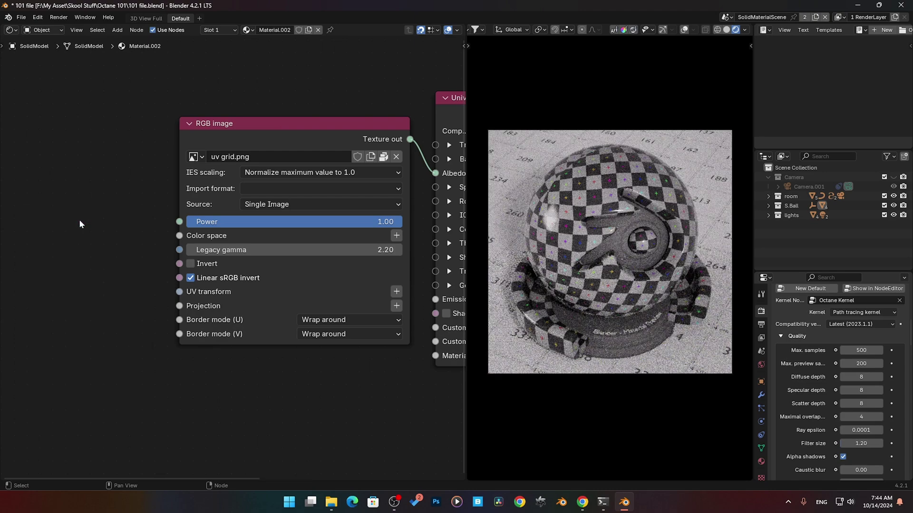
# Step: Add an Octane 2D transformation node beside the RGB image, and delete it
pyautogui.hotkey('shift', 'a')
pyautogui.moveTo(79, 223)
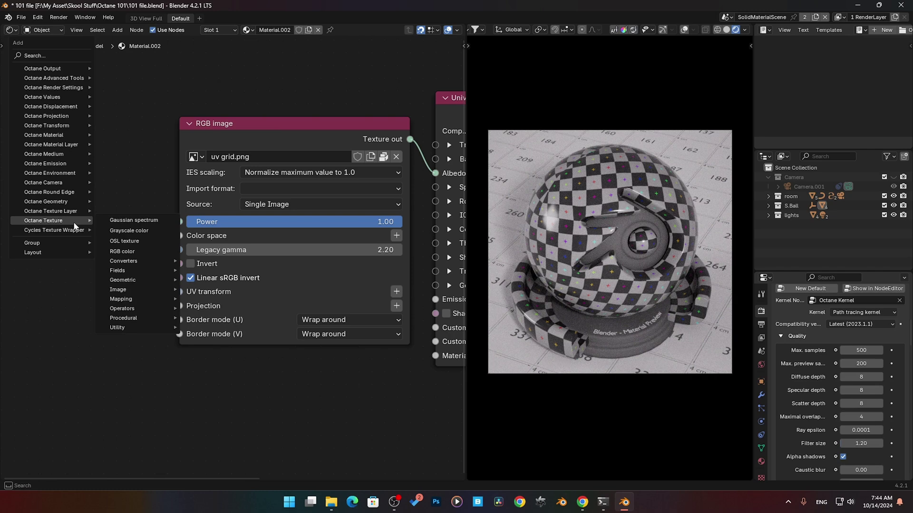
pyautogui.moveTo(71, 125)
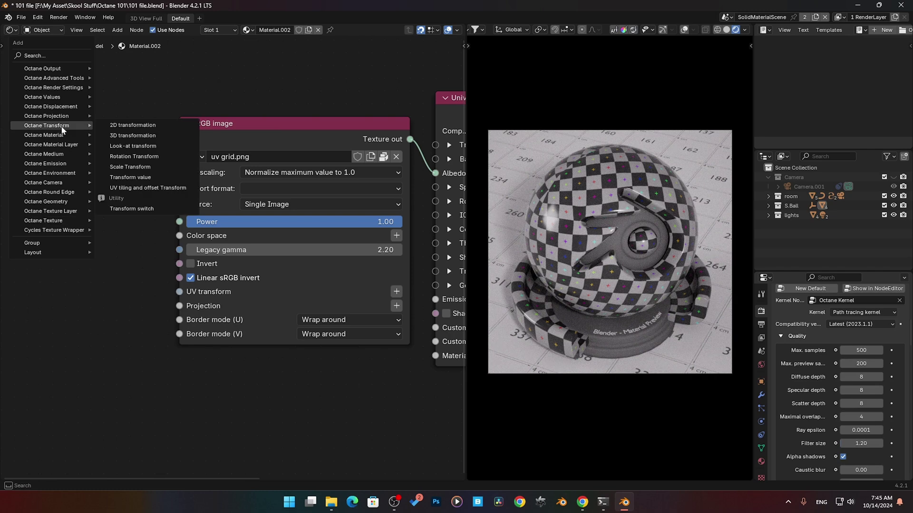
pyautogui.click(135, 125)
pyautogui.click(85, 229)
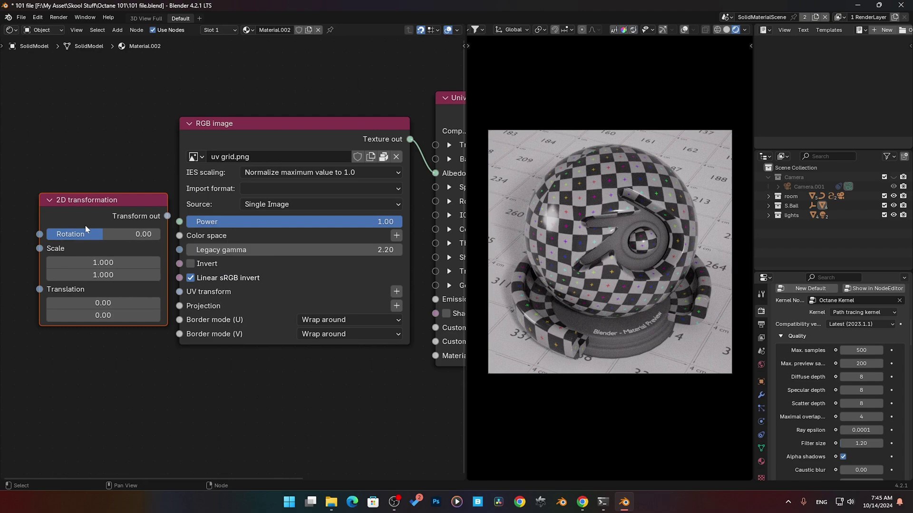
pyautogui.click(122, 213)
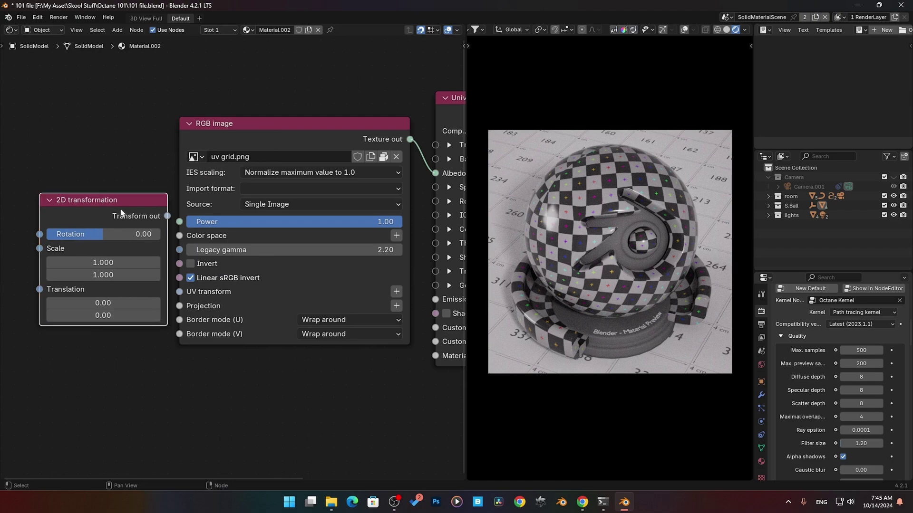
pyautogui.press('x')
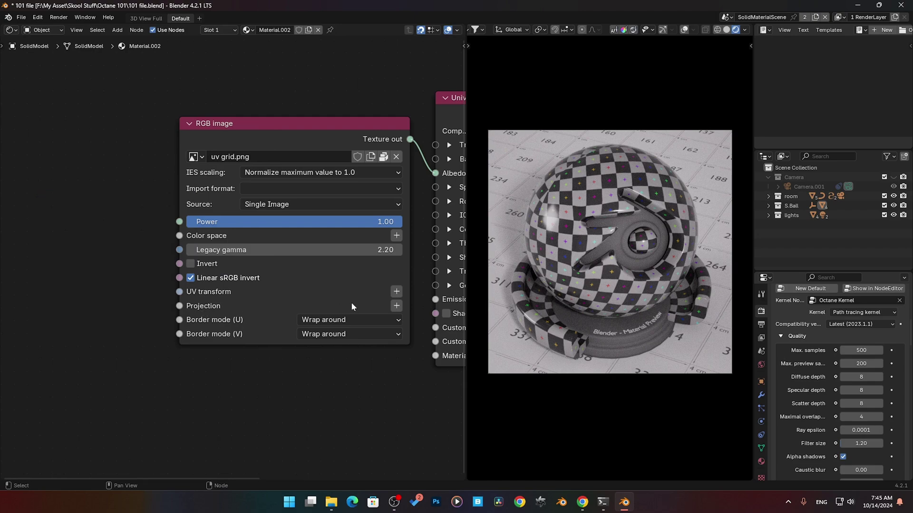
# Step: Try a Mesh UV projection node on the RGB image's projection input, and delete it
pyautogui.click(396, 306)
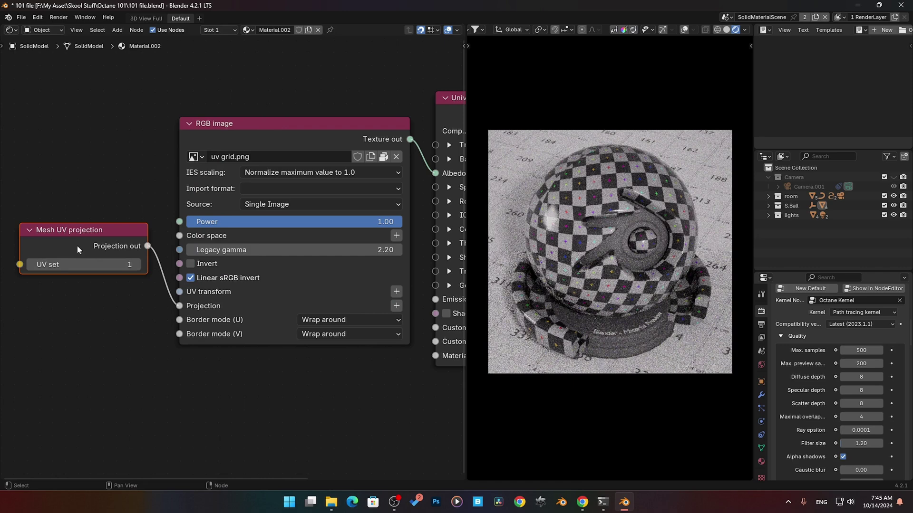
pyautogui.moveTo(77, 244); pyautogui.dragTo(79, 293)
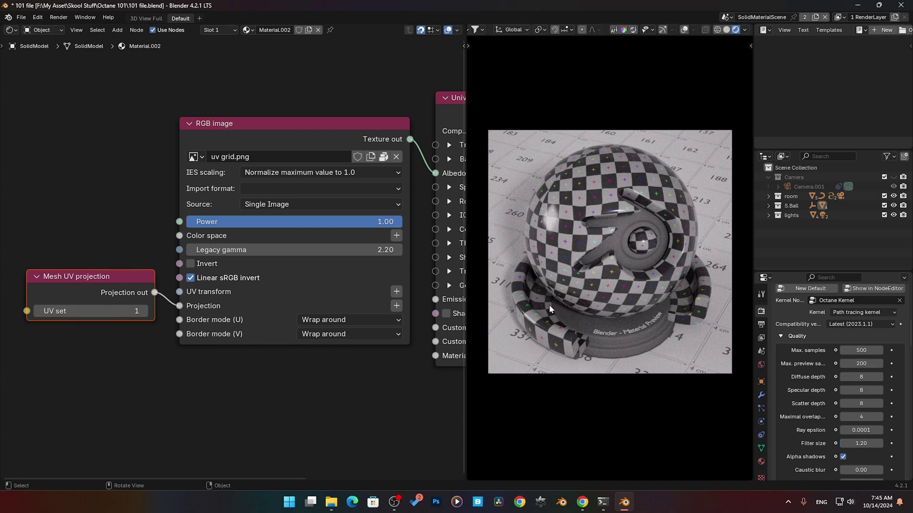
pyautogui.click(60, 286)
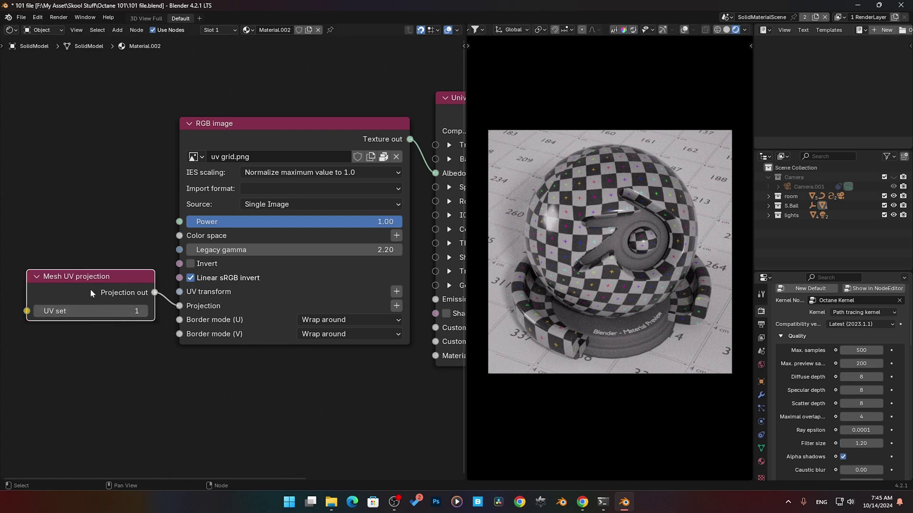
pyautogui.press('x')
# Step: Add a Box Projection node and connect its output to the RGB image's projection input
pyautogui.hotkey('shift', 'a')
pyautogui.moveTo(93, 306)
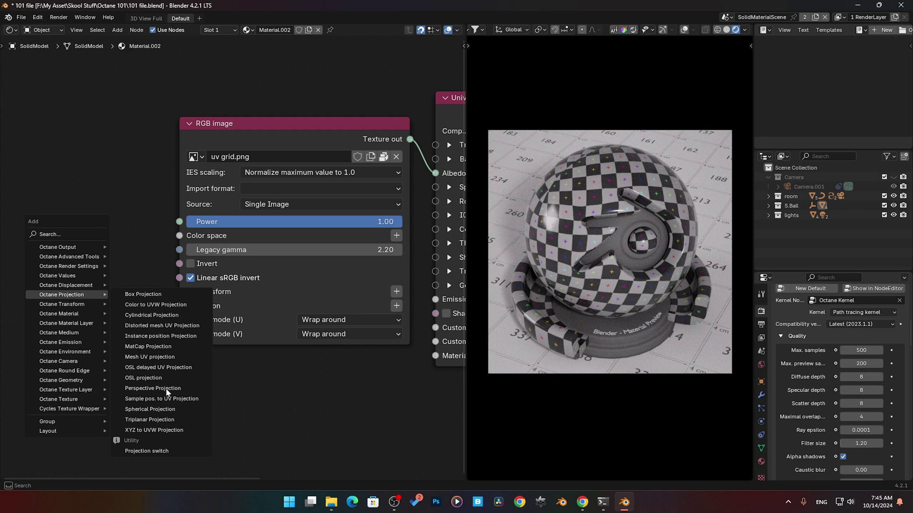
pyautogui.click(149, 301)
pyautogui.click(25, 239)
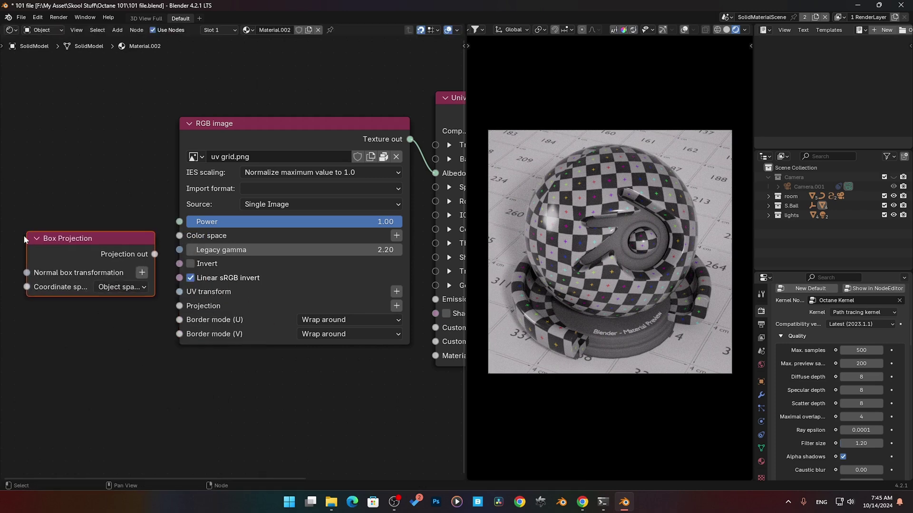
pyautogui.moveTo(154, 254); pyautogui.dragTo(180, 306)
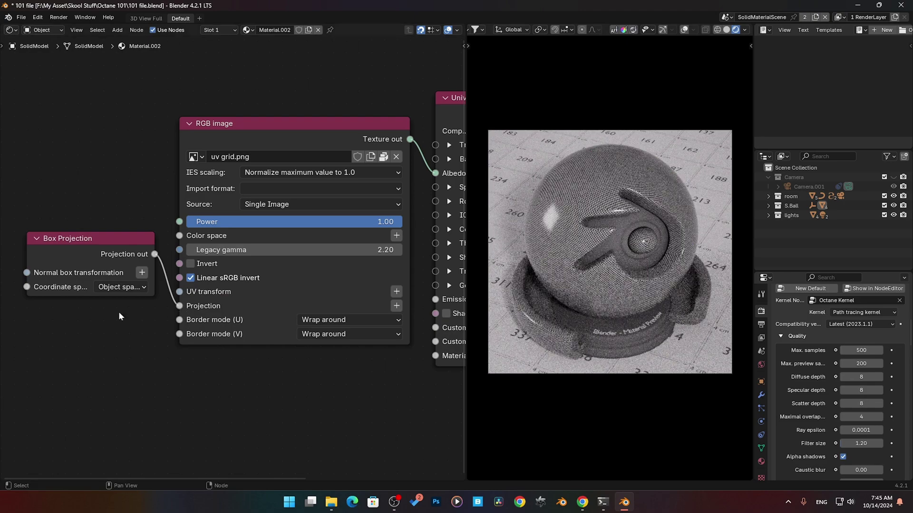
# Step: Attach a 3D transformation node to the Box Projection's normal box transformation, and set its scale to 8.47 on all three axes
pyautogui.moveTo(122, 312); pyautogui.dragTo(267, 321, button='middle')
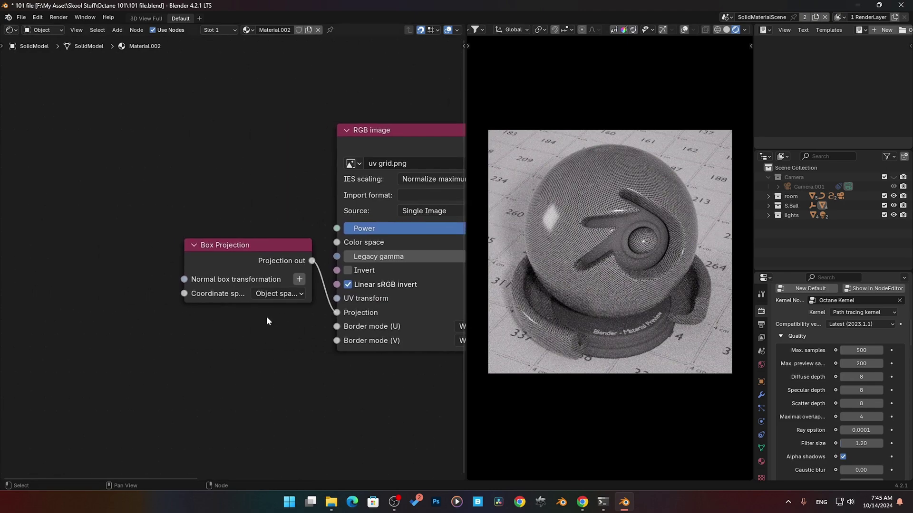
pyautogui.click(299, 280)
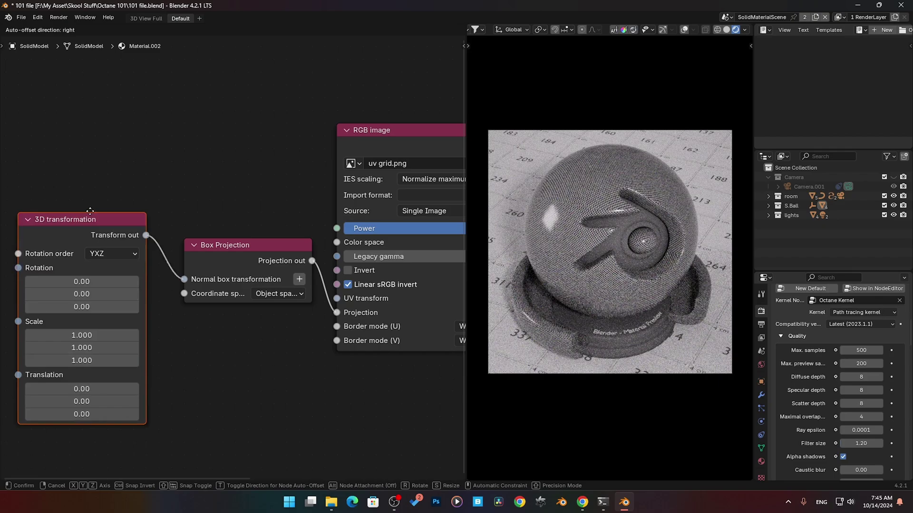
pyautogui.click(88, 132)
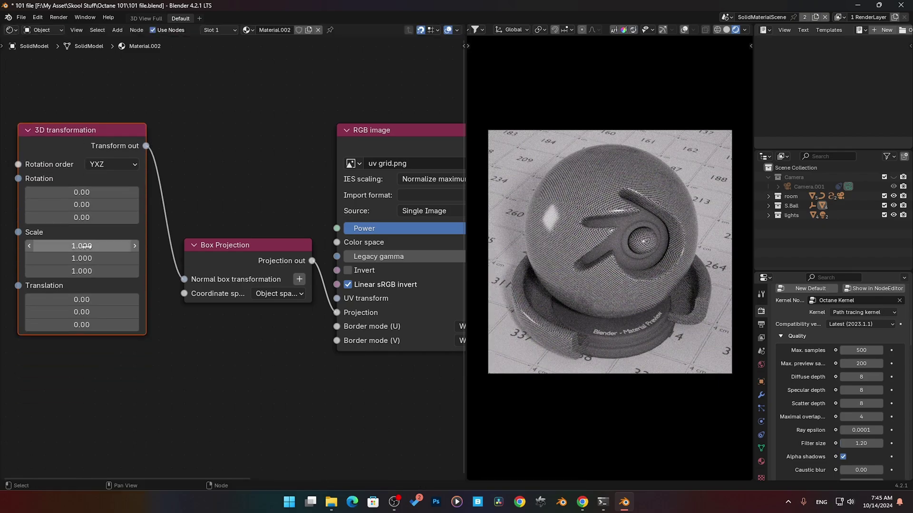
pyautogui.moveTo(82, 246); pyautogui.dragTo(124, 271)
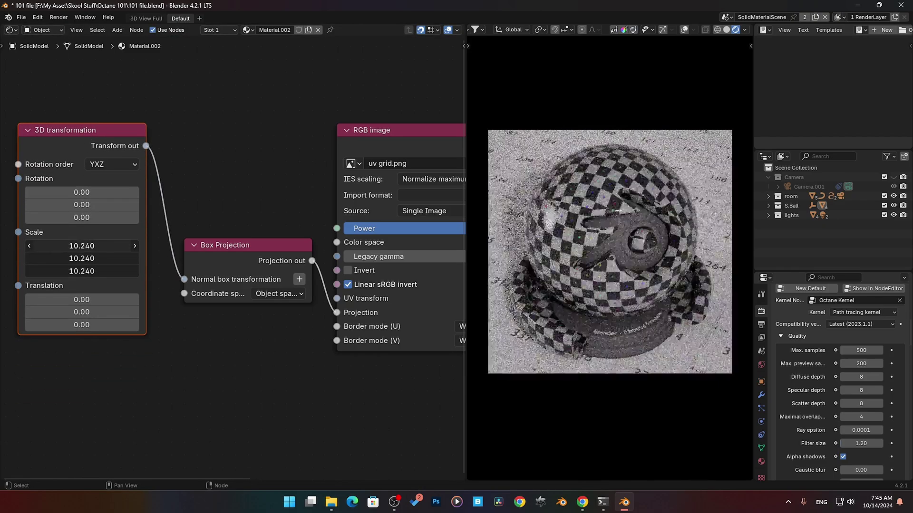
pyautogui.moveTo(82, 246); pyautogui.dragTo(62, 270)
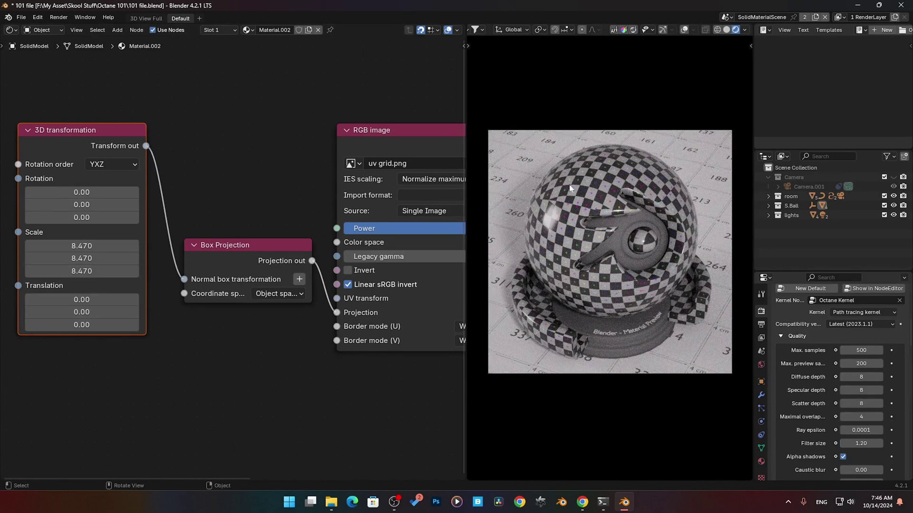
# Step: Delete the Box Projection and 3D transformation nodes, and attach a Mesh UV projection node to the RGB image's projection input
pyautogui.moveTo(45, 81); pyautogui.dragTo(273, 306)
pyautogui.press('x')
pyautogui.keyDown('ctrl'); pyautogui.scroll(-5, 286, 309); pyautogui.keyUp('ctrl')
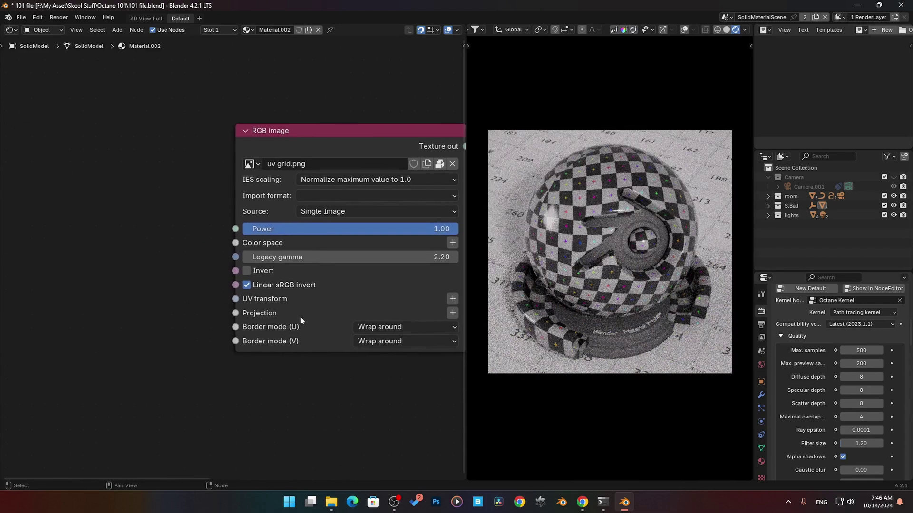
pyautogui.click(452, 313)
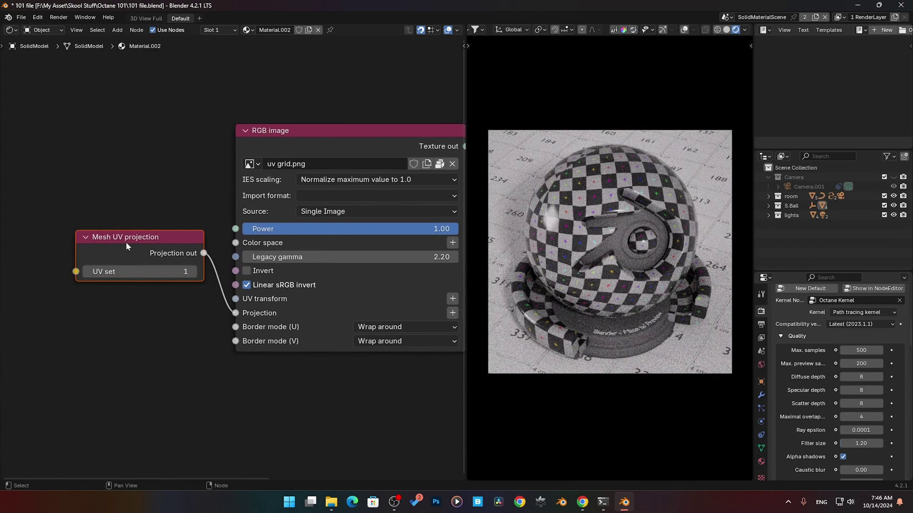
pyautogui.moveTo(207, 287); pyautogui.dragTo(142, 221, button='middle')
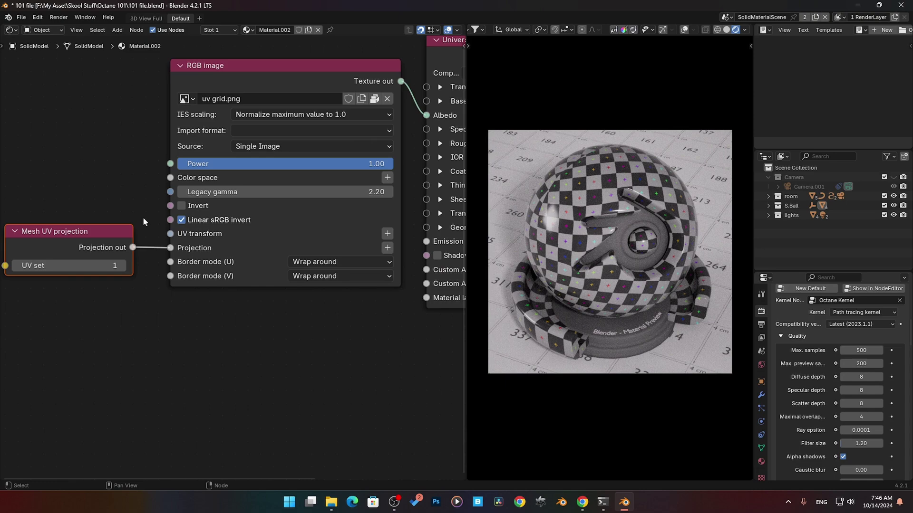
# Step: Try the Mirror, Clamp value, Black color and White color options in turn for the RGB image's U border mode
pyautogui.click(328, 263)
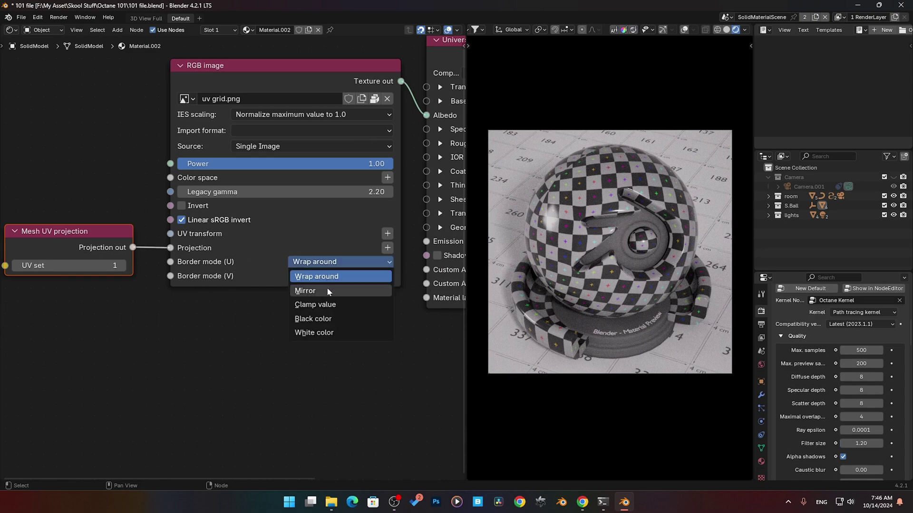
pyautogui.click(327, 288)
pyautogui.click(333, 263)
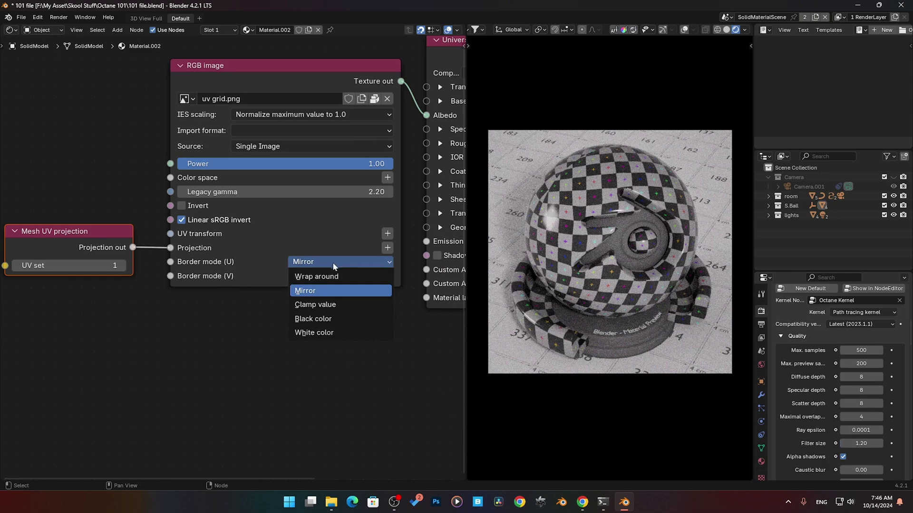
pyautogui.click(325, 304)
pyautogui.click(335, 261)
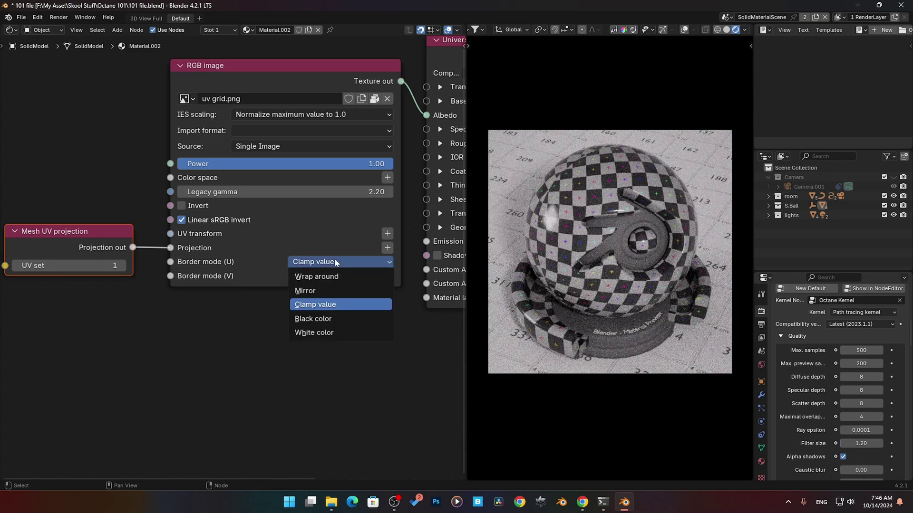
pyautogui.click(318, 318)
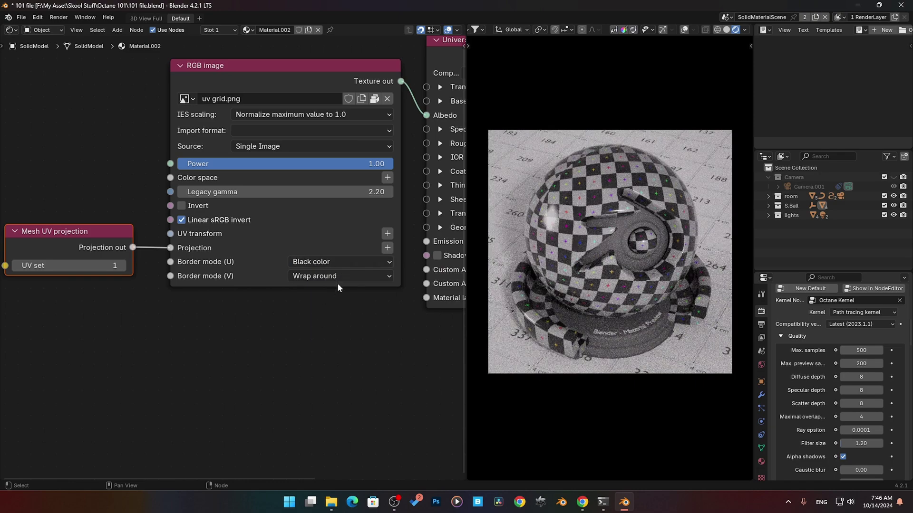
pyautogui.click(339, 261)
pyautogui.click(325, 333)
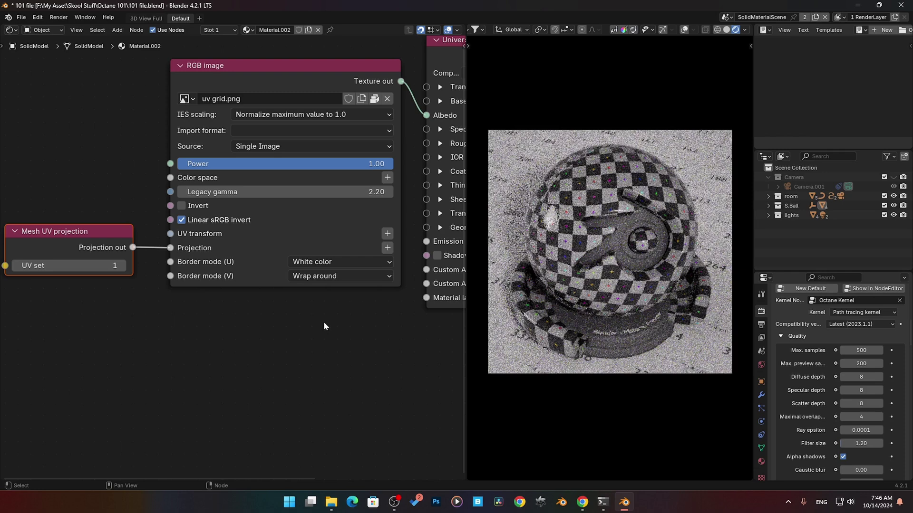
# Step: Set both the U and V border modes of the RGB image node to Black color
pyautogui.click(332, 261)
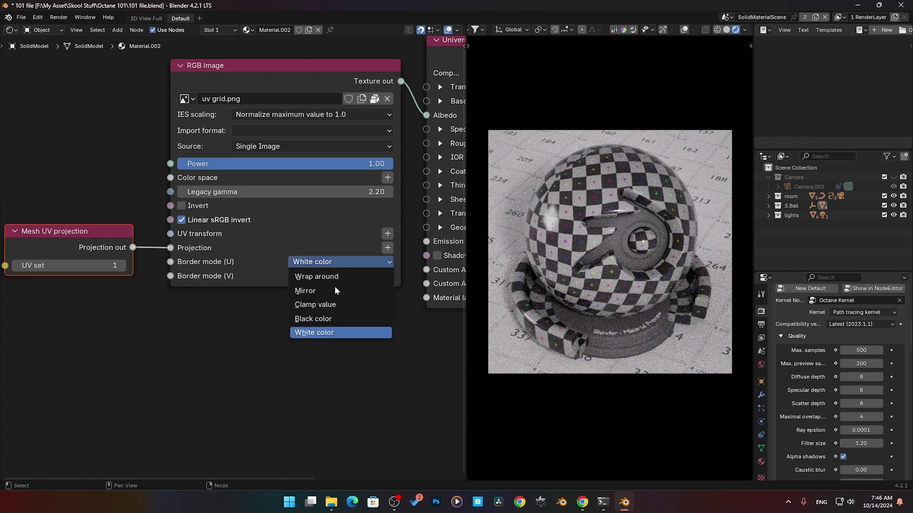
pyautogui.click(315, 319)
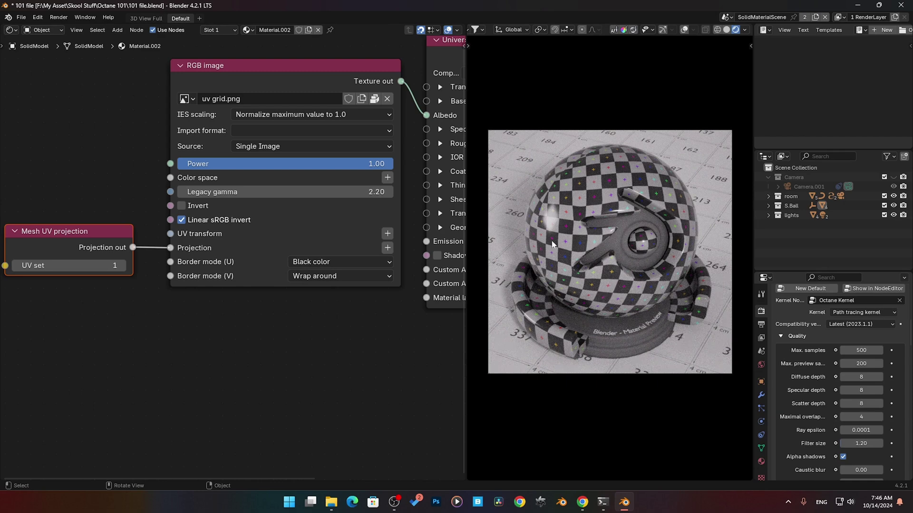
pyautogui.click(311, 262)
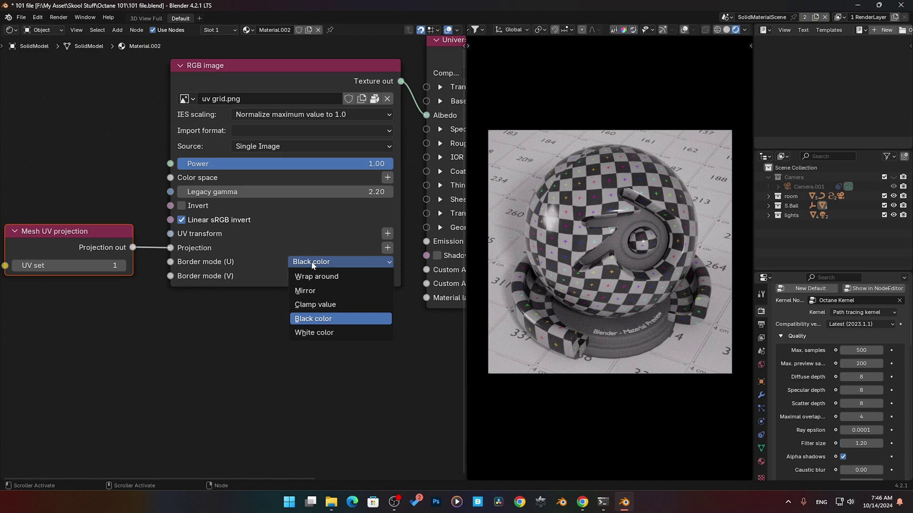
pyautogui.click(309, 318)
pyautogui.click(341, 276)
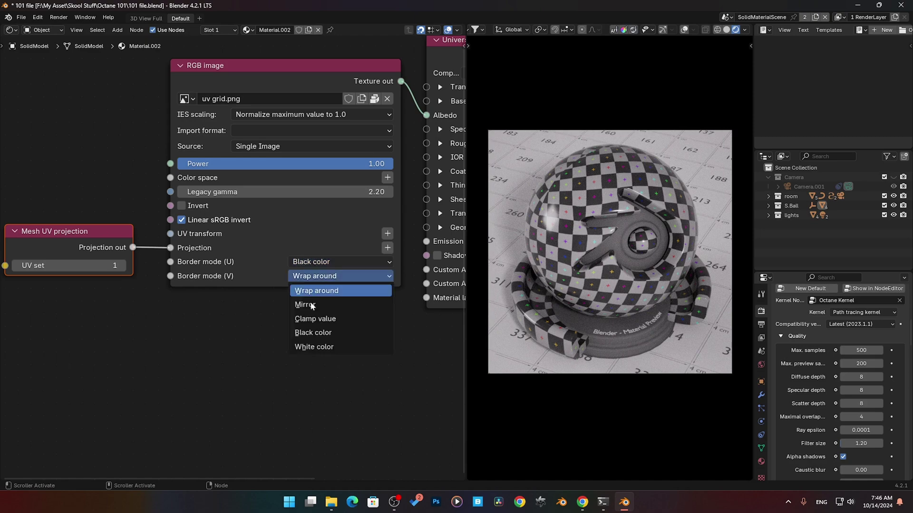
pyautogui.click(312, 330)
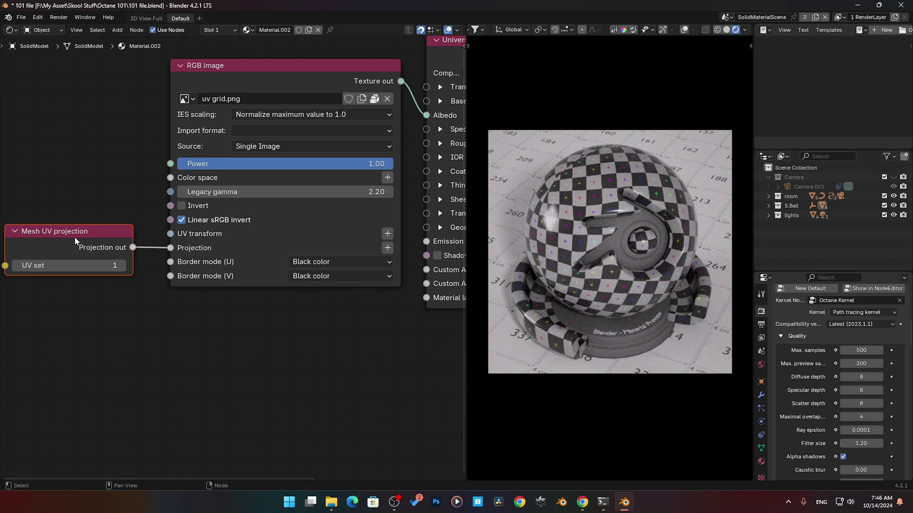
# Step: Delete the Mesh UV projection node, reposition the RGB image node, and save the file
pyautogui.press('x')
pyautogui.moveTo(210, 84); pyautogui.dragTo(199, 98)
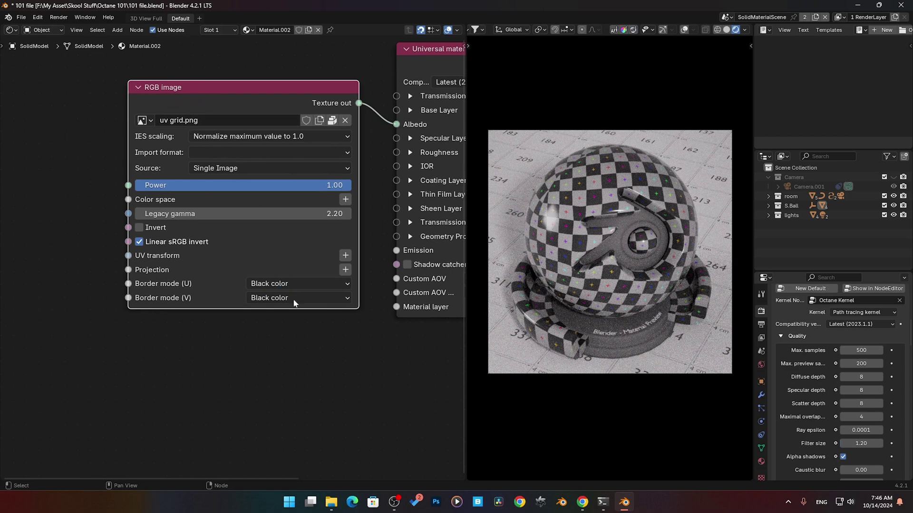
pyautogui.hotkey('ctrl', 's')
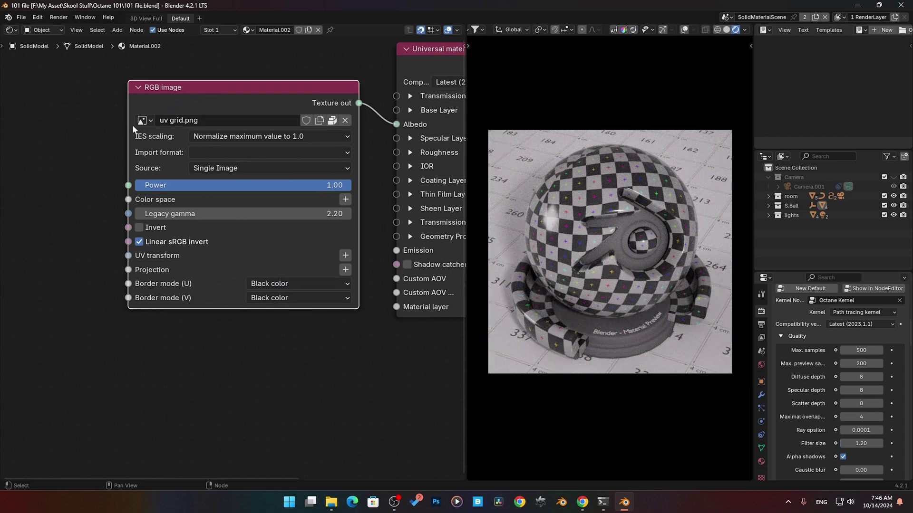
pyautogui.hotkey('shift', 'd')
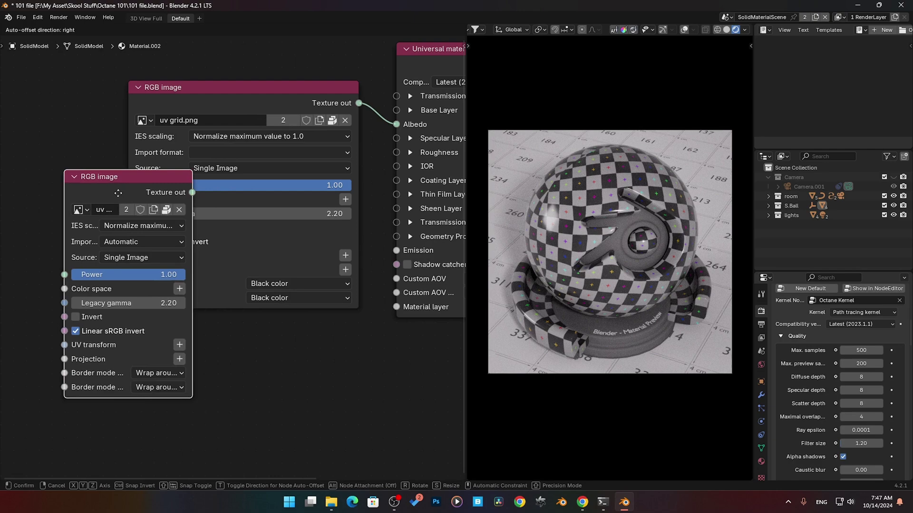
pyautogui.click(46, 101)
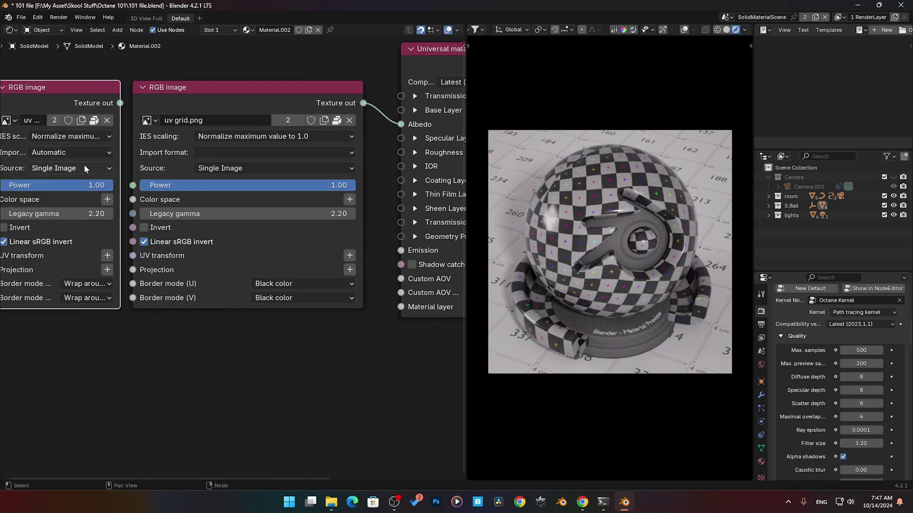
pyautogui.press('x')
# Step: Replace uv grid.png in the RGB image node with the FileName_cover1Beauty_ViewLayer image file
pyautogui.click(349, 119)
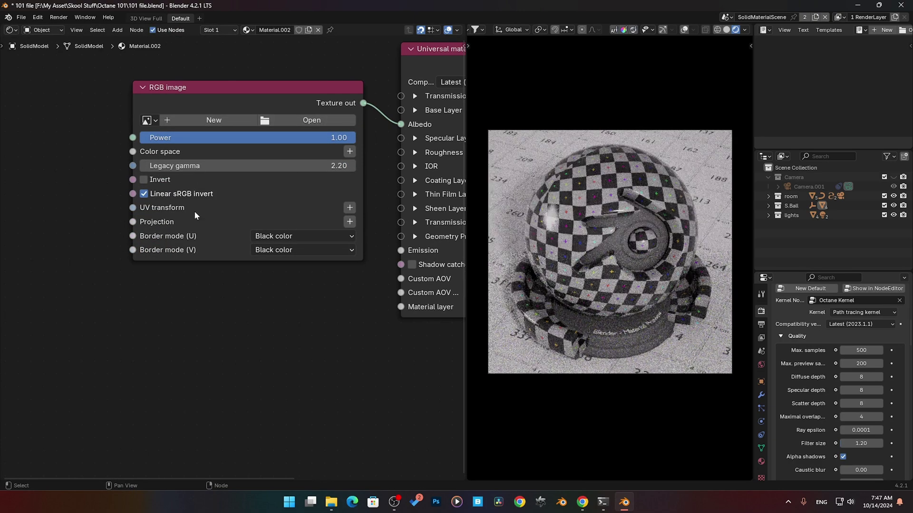
pyautogui.click(296, 124)
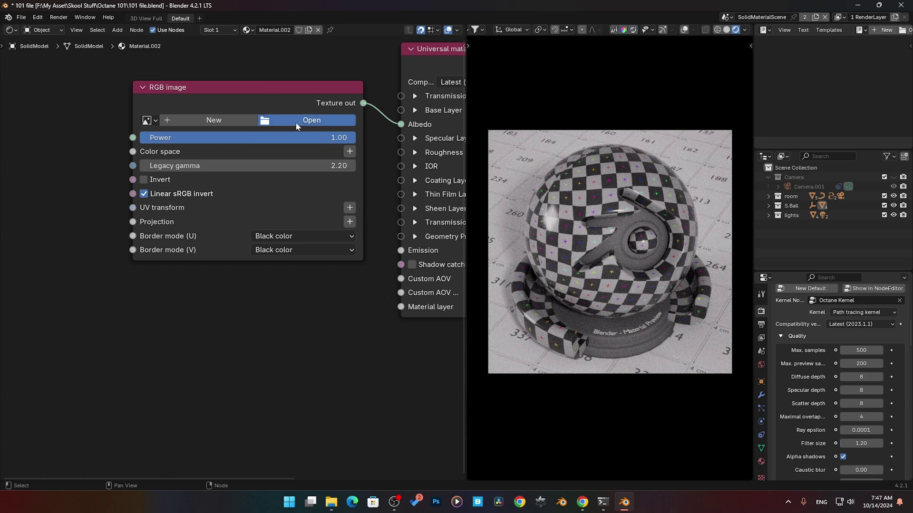
pyautogui.doubleClick(348, 178)
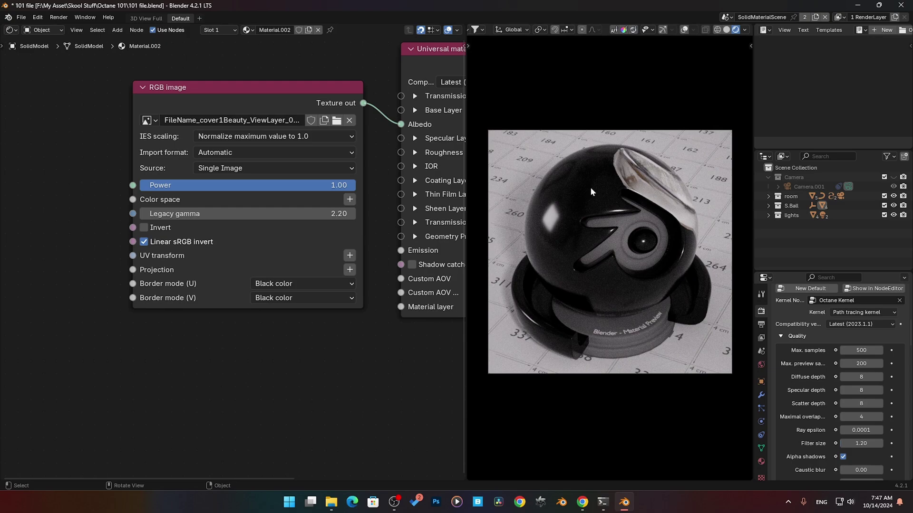
# Step: Attach a 3D transformation to the RGB image's UV transform, with scale 0.460 on all axes and translation X -0.29, Y 0.06
pyautogui.click(349, 256)
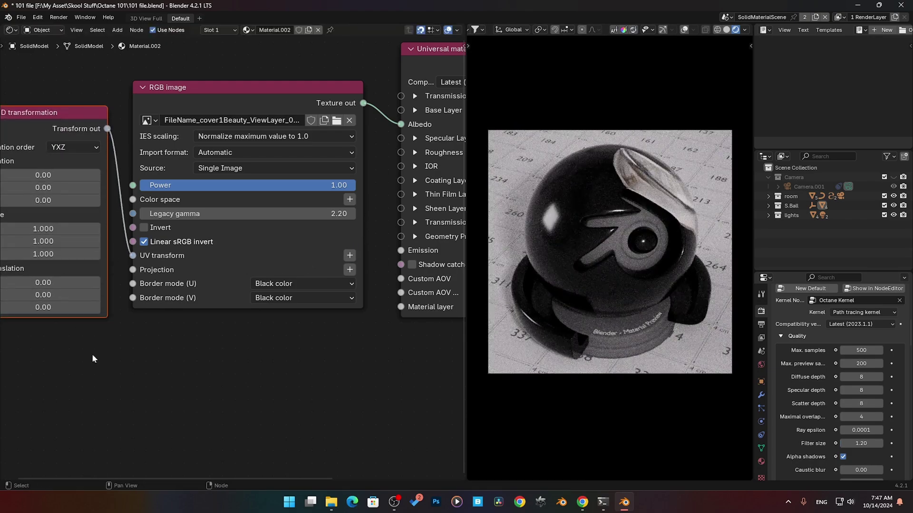
pyautogui.moveTo(92, 357); pyautogui.dragTo(147, 329, button='middle')
pyautogui.moveTo(100, 255)
pyautogui.mouseDown()
pyautogui.moveTo(78, 255)
pyautogui.moveTo(109, 256)
pyautogui.mouseUp()
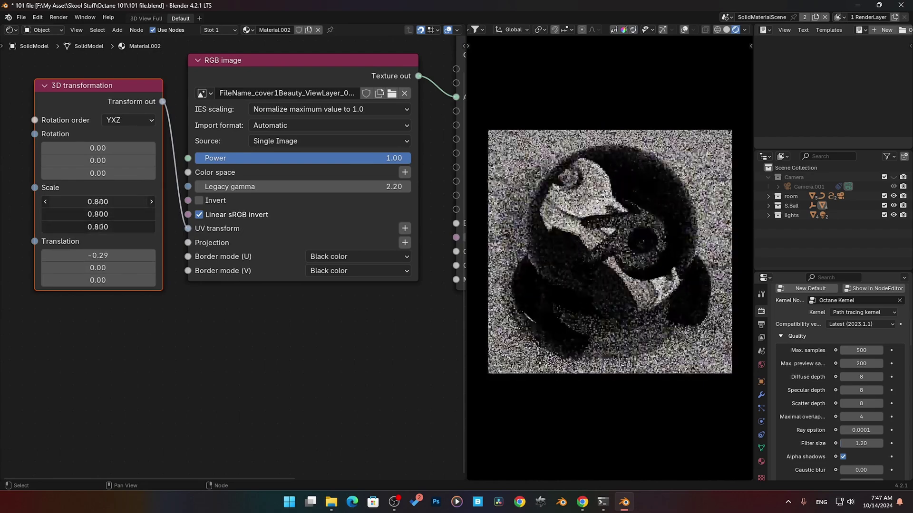
pyautogui.moveTo(98, 202); pyautogui.dragTo(85, 227)
pyautogui.moveTo(98, 268); pyautogui.dragTo(102, 268)
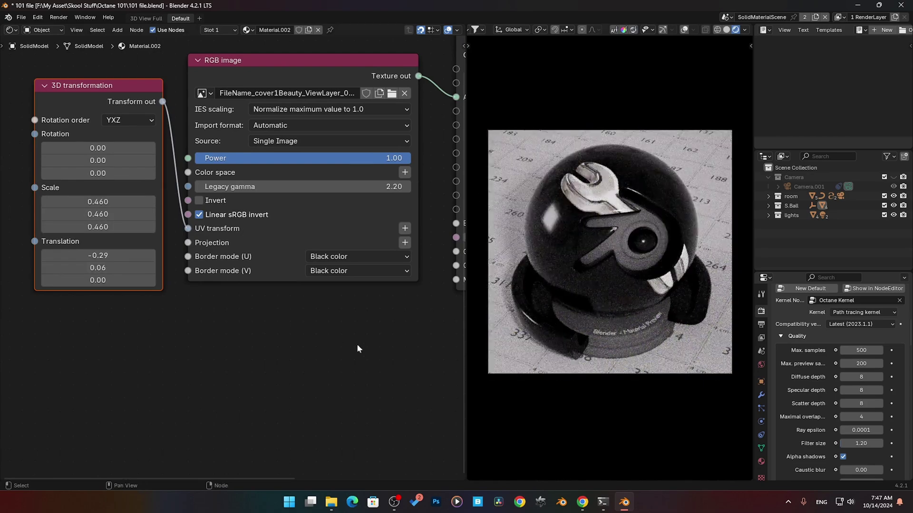
# Step: Try White color for both the U and V border modes of the RGB image node
pyautogui.moveTo(358, 348); pyautogui.dragTo(307, 343, button='middle')
pyautogui.click(274, 251)
pyautogui.click(285, 321)
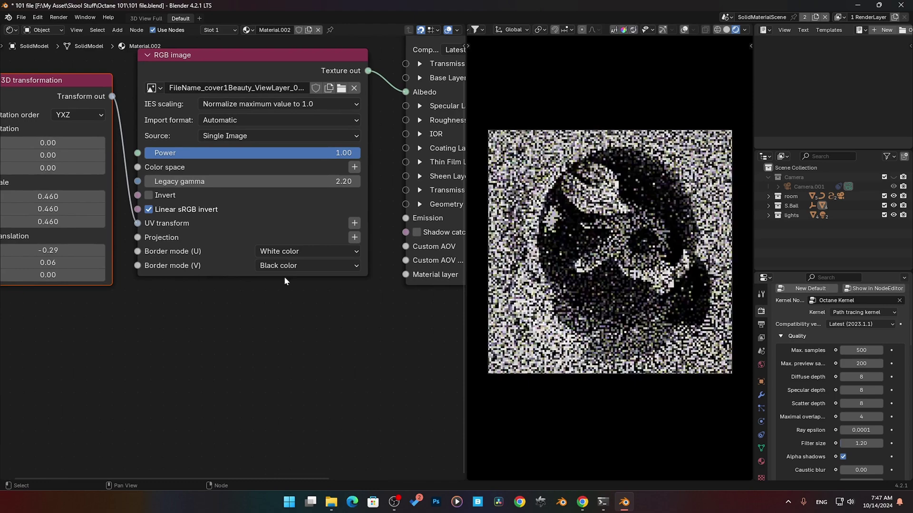
pyautogui.click(286, 266)
pyautogui.click(289, 339)
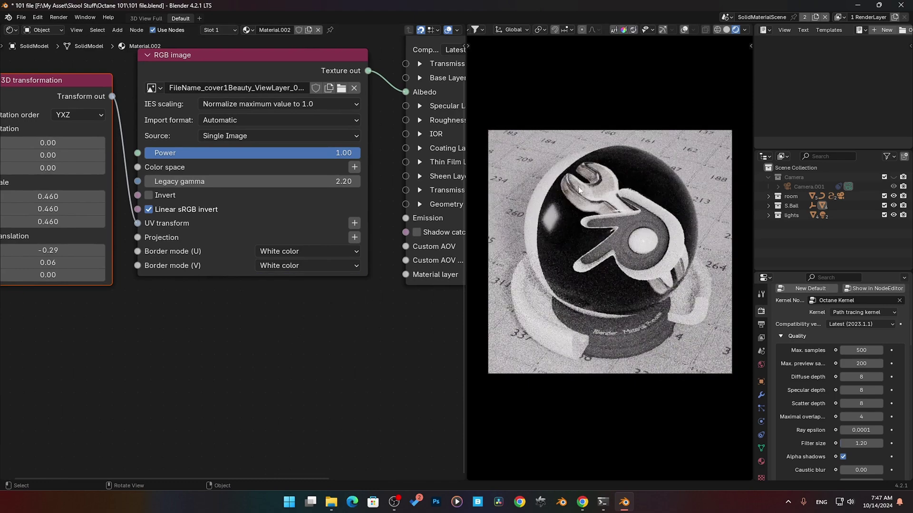
# Step: Try Wrap around for both the U and V border modes of the RGB image node
pyautogui.click(277, 267)
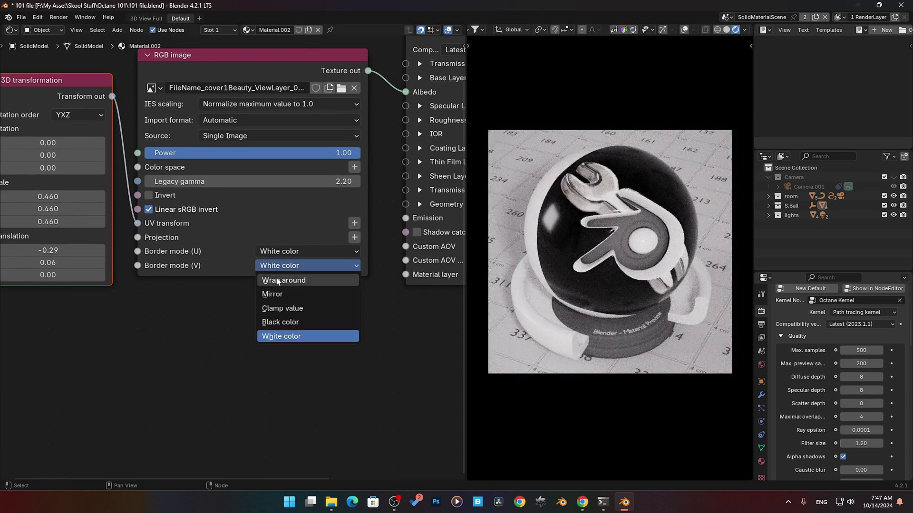
pyautogui.click(278, 281)
pyautogui.click(285, 252)
pyautogui.click(293, 267)
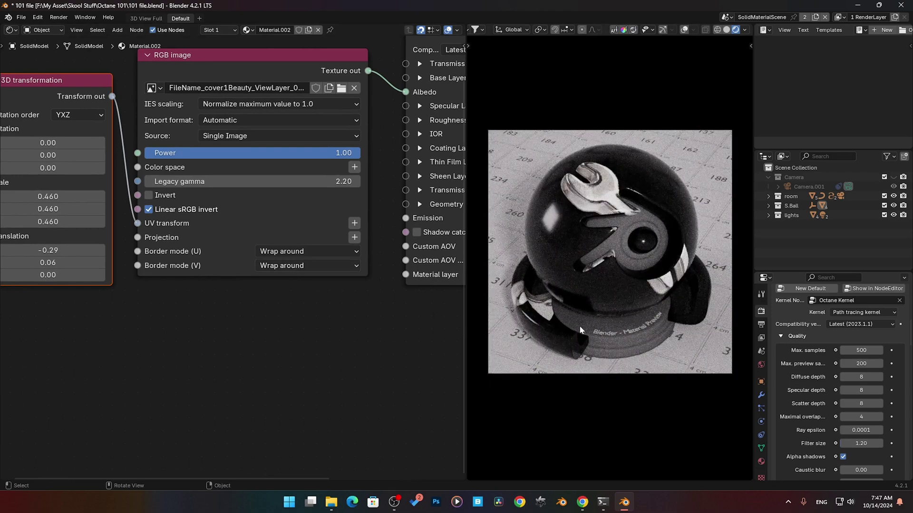
# Step: Try Clamp value for both the U and V border modes of the RGB image node
pyautogui.click(297, 252)
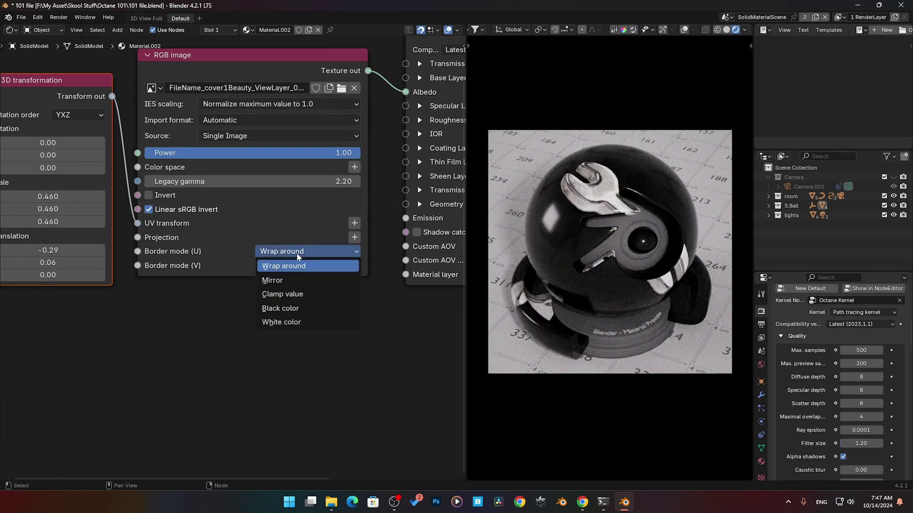
pyautogui.click(303, 294)
pyautogui.click(305, 265)
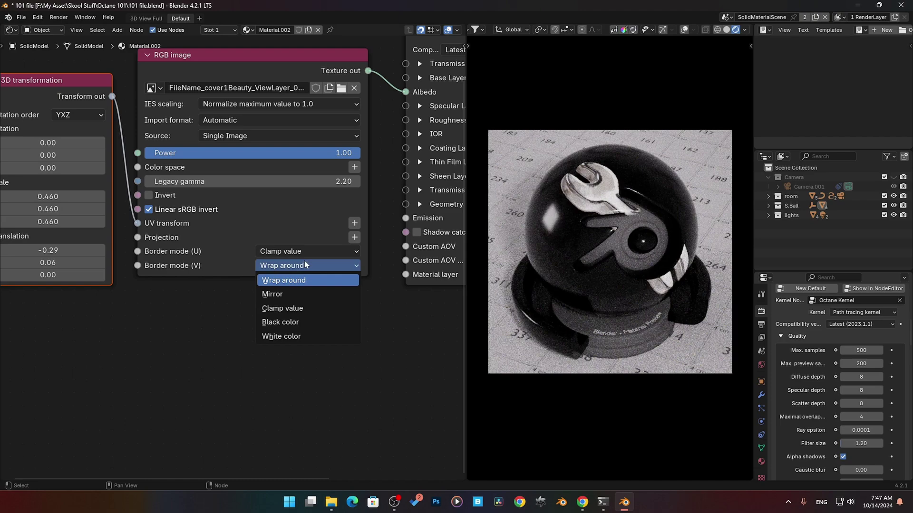
pyautogui.click(291, 308)
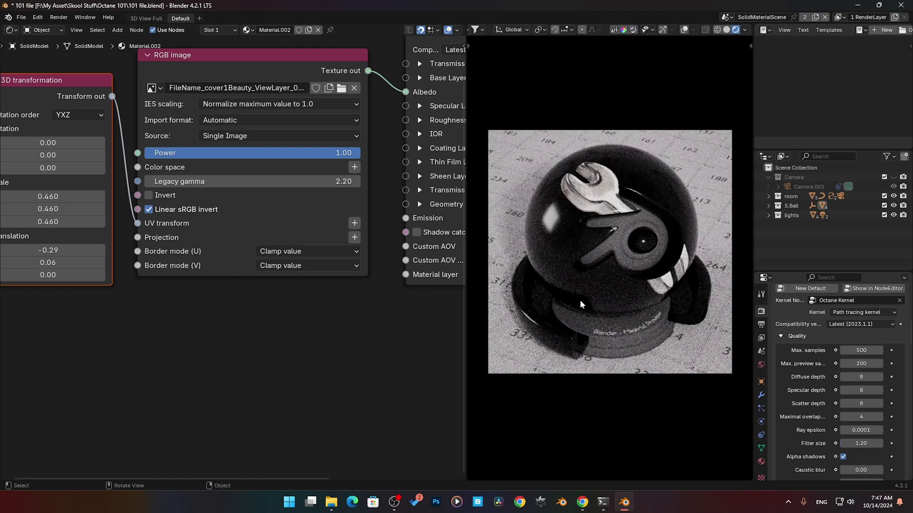
# Step: Return the U and V border modes of the RGB image node to Black color
pyautogui.click(318, 250)
pyautogui.click(285, 364)
pyautogui.moveTo(307, 295); pyautogui.dragTo(319, 331, button='middle')
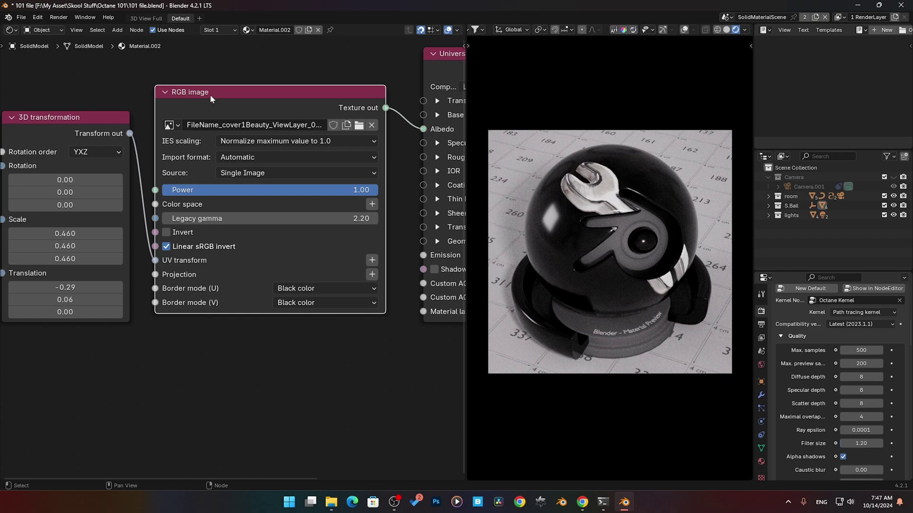